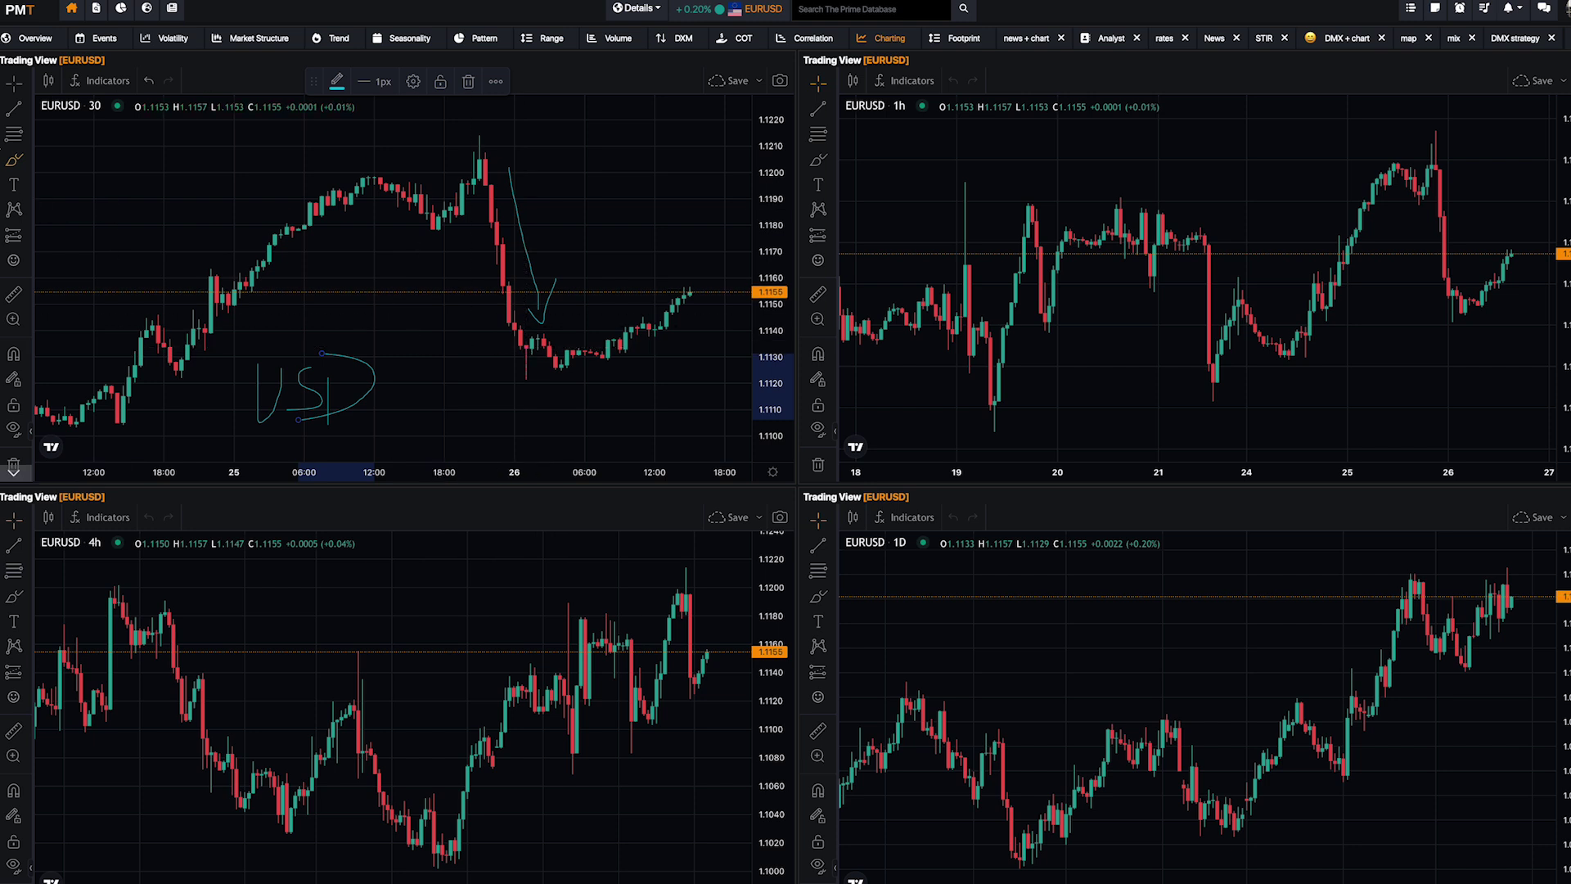
Step: Draw a rising trend line on the 4h EURUSD chart from the swing low at about 1.1006 to about 1.1138
left_click(441, 750)
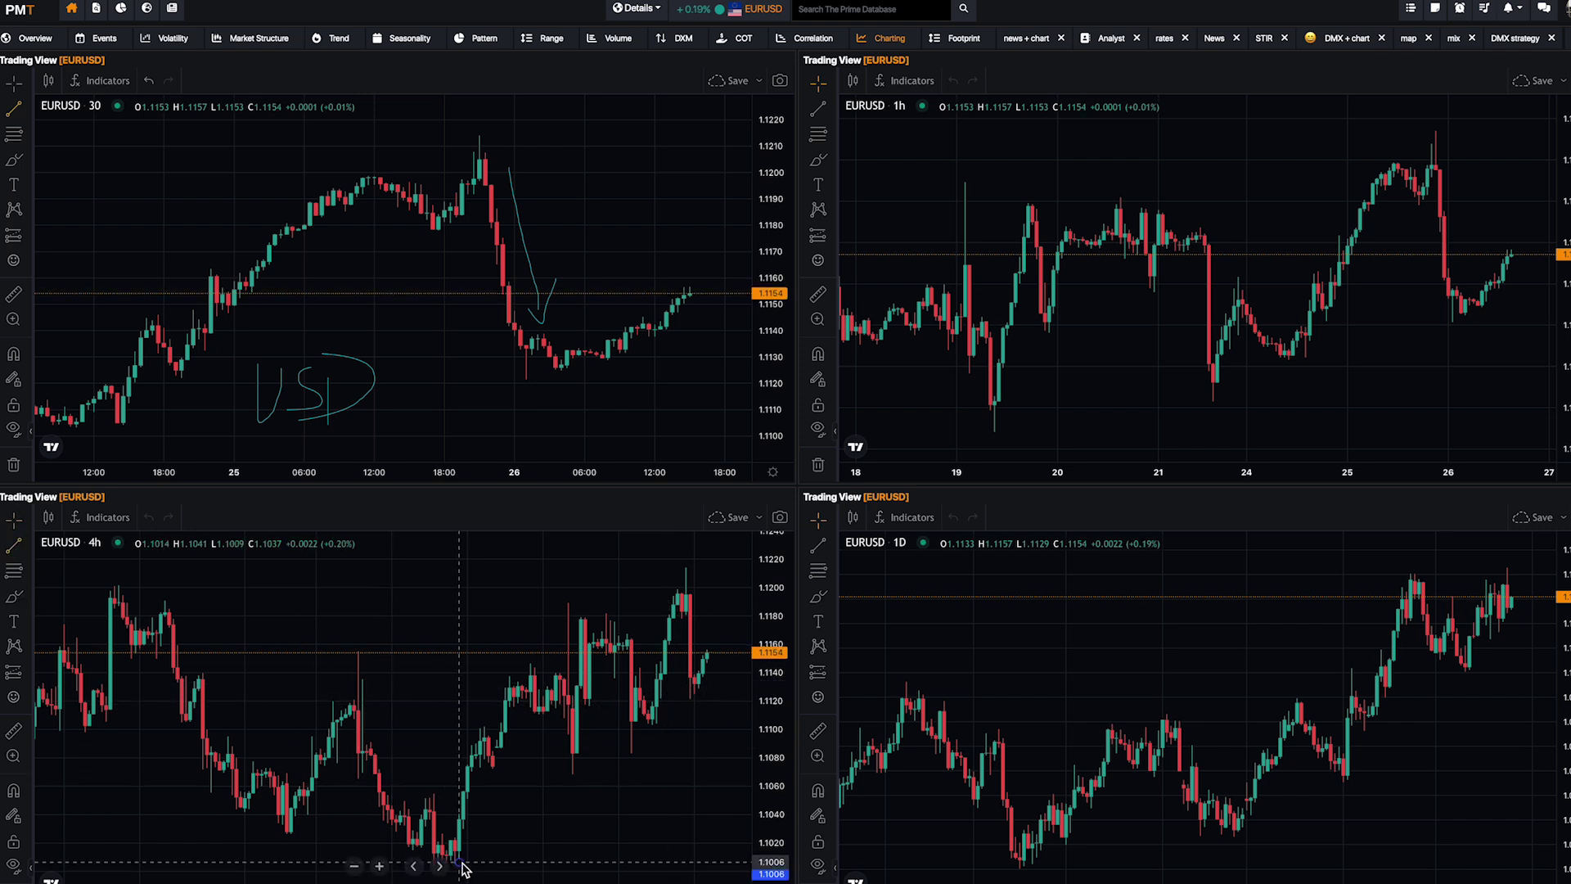
left_click(458, 861)
left_click(724, 677)
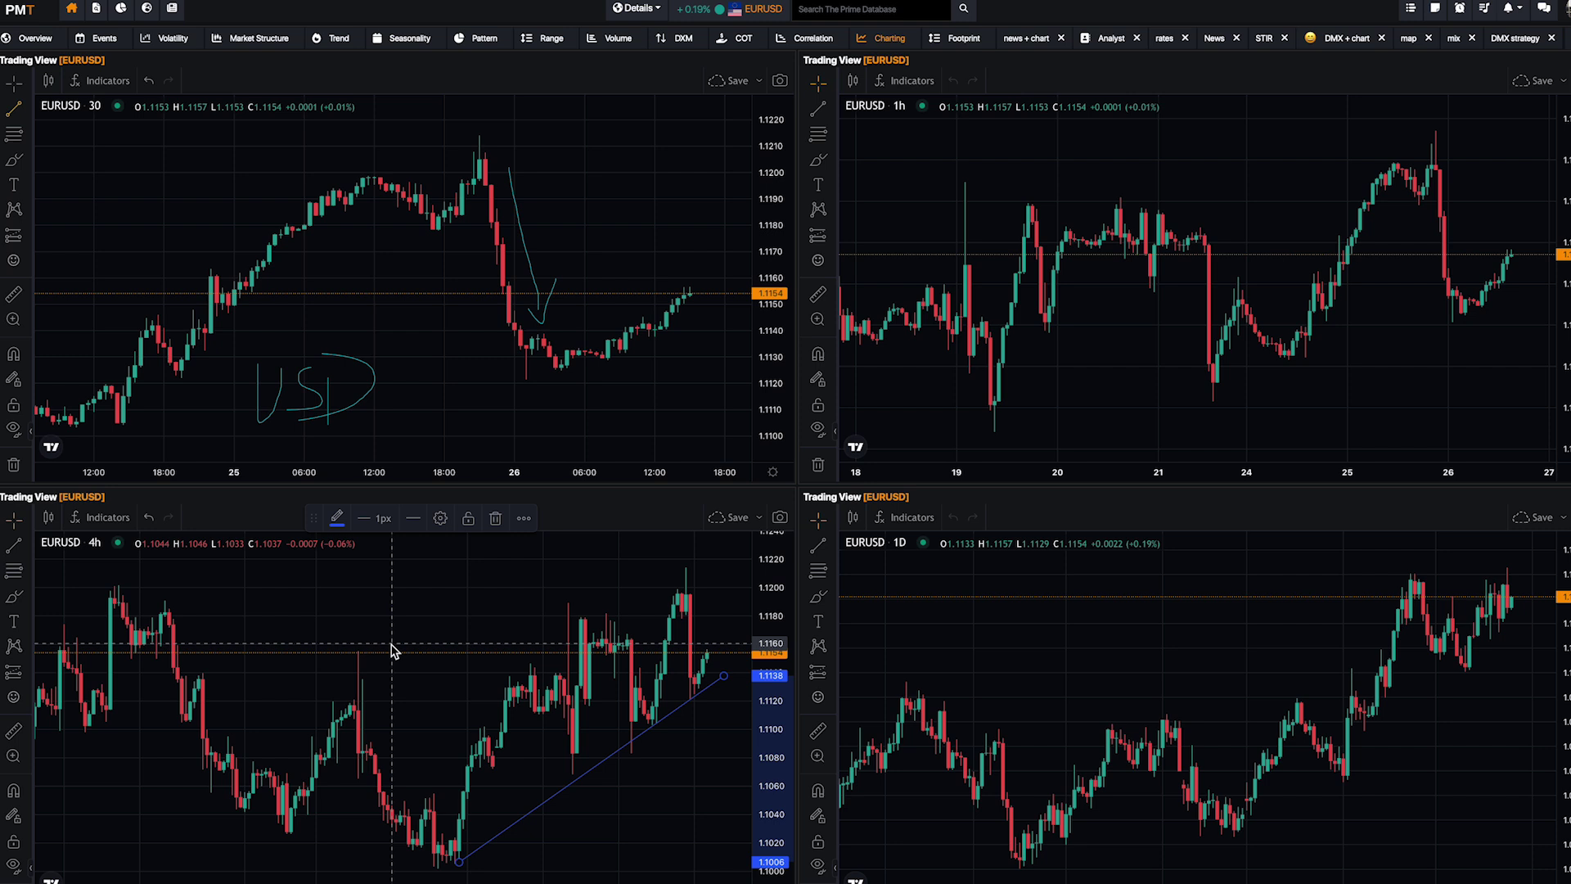
scroll(393, 649, "up", 5)
mouse_move(786, 593)
left_mouse_down()
mouse_move(741, 753)
mouse_move(770, 573)
left_mouse_up()
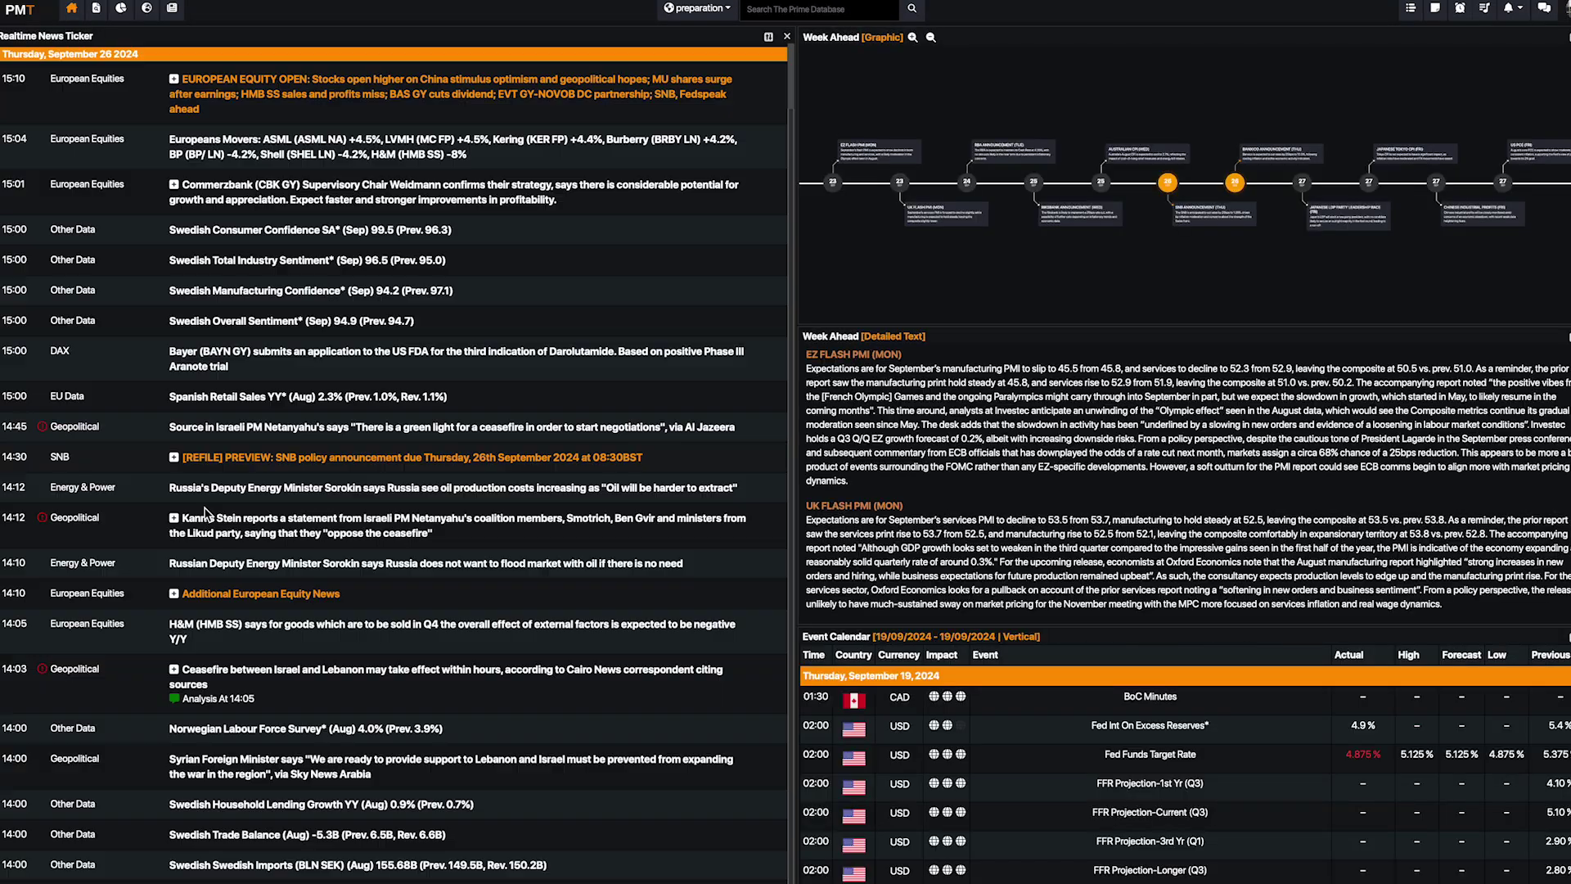
Step: Find the 03:35 US FX WRAP item in the news ticker, expand it and highlight the dollar's haven appeal sentence
scroll(185, 352, "down", 20)
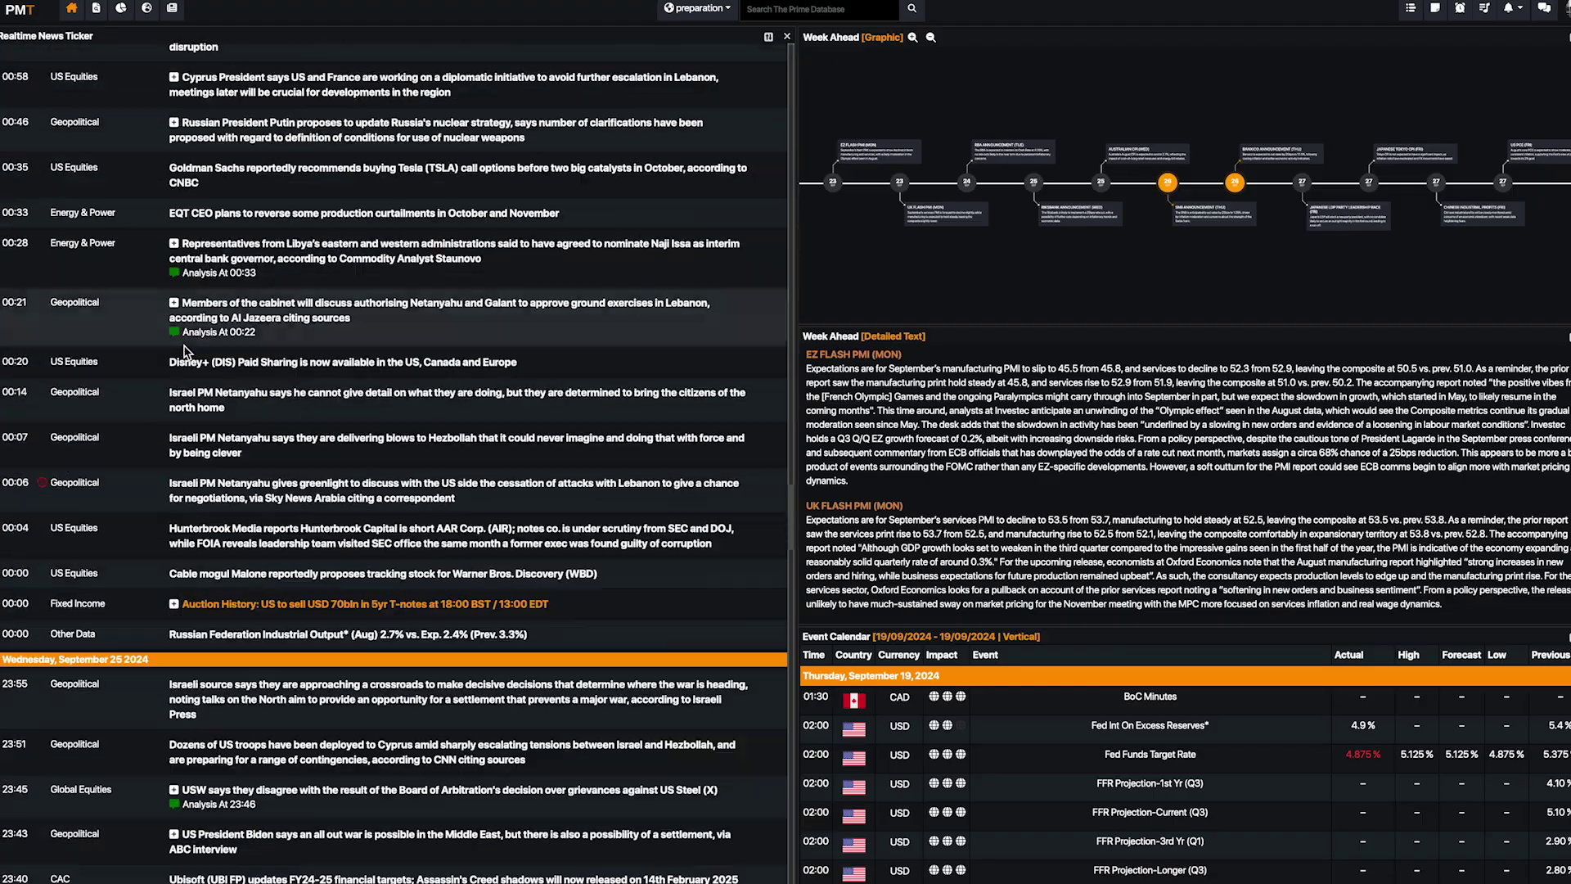
scroll(185, 352, "up", 15)
scroll(185, 352, "up", 10)
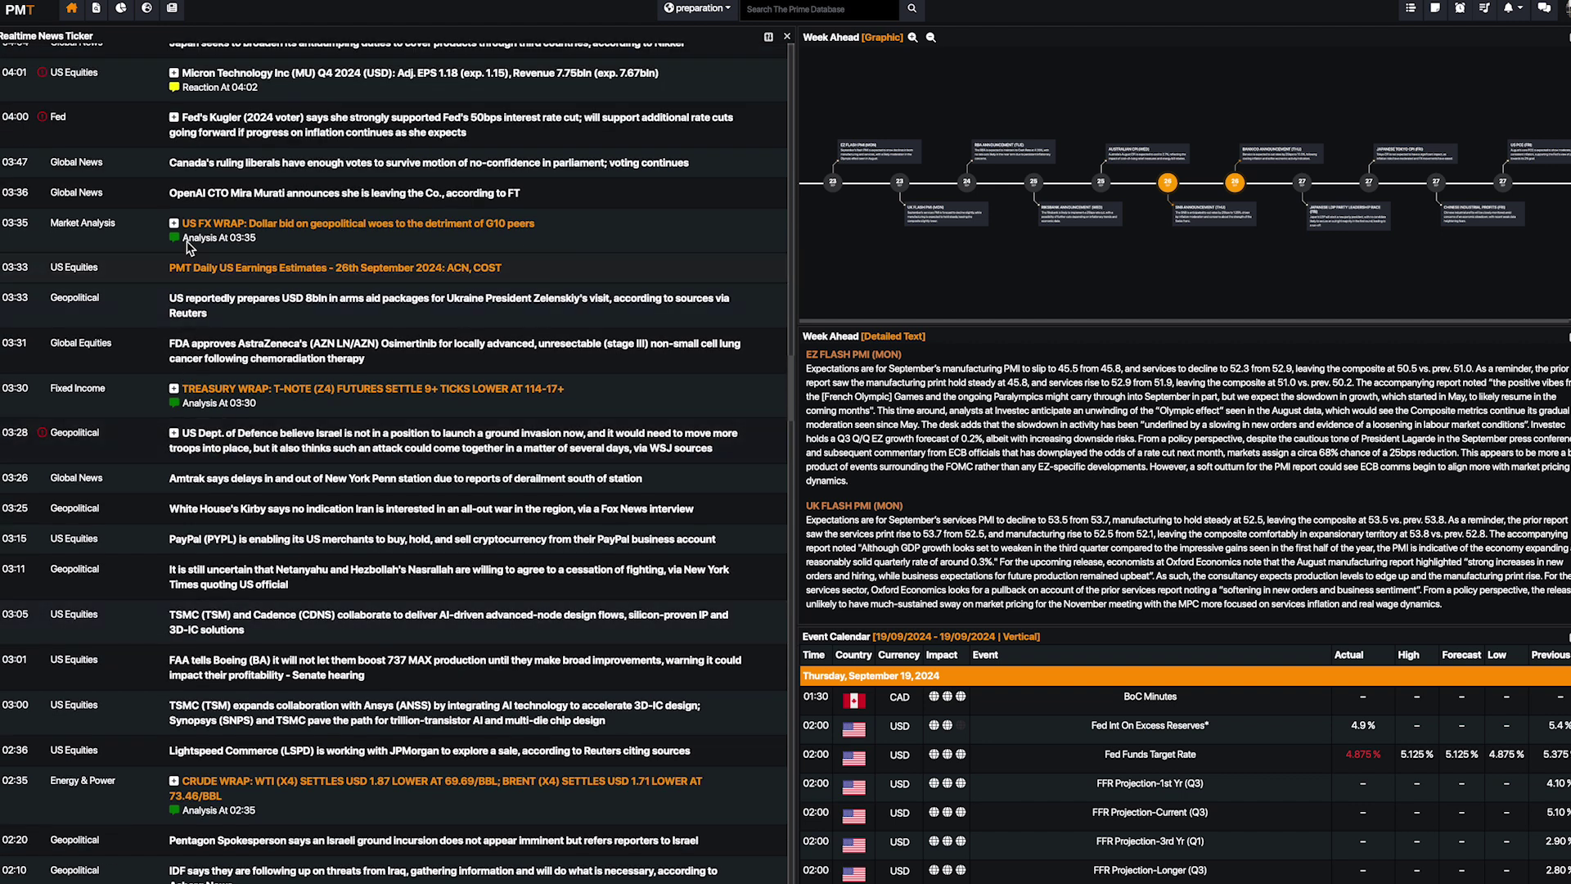
left_click(229, 233)
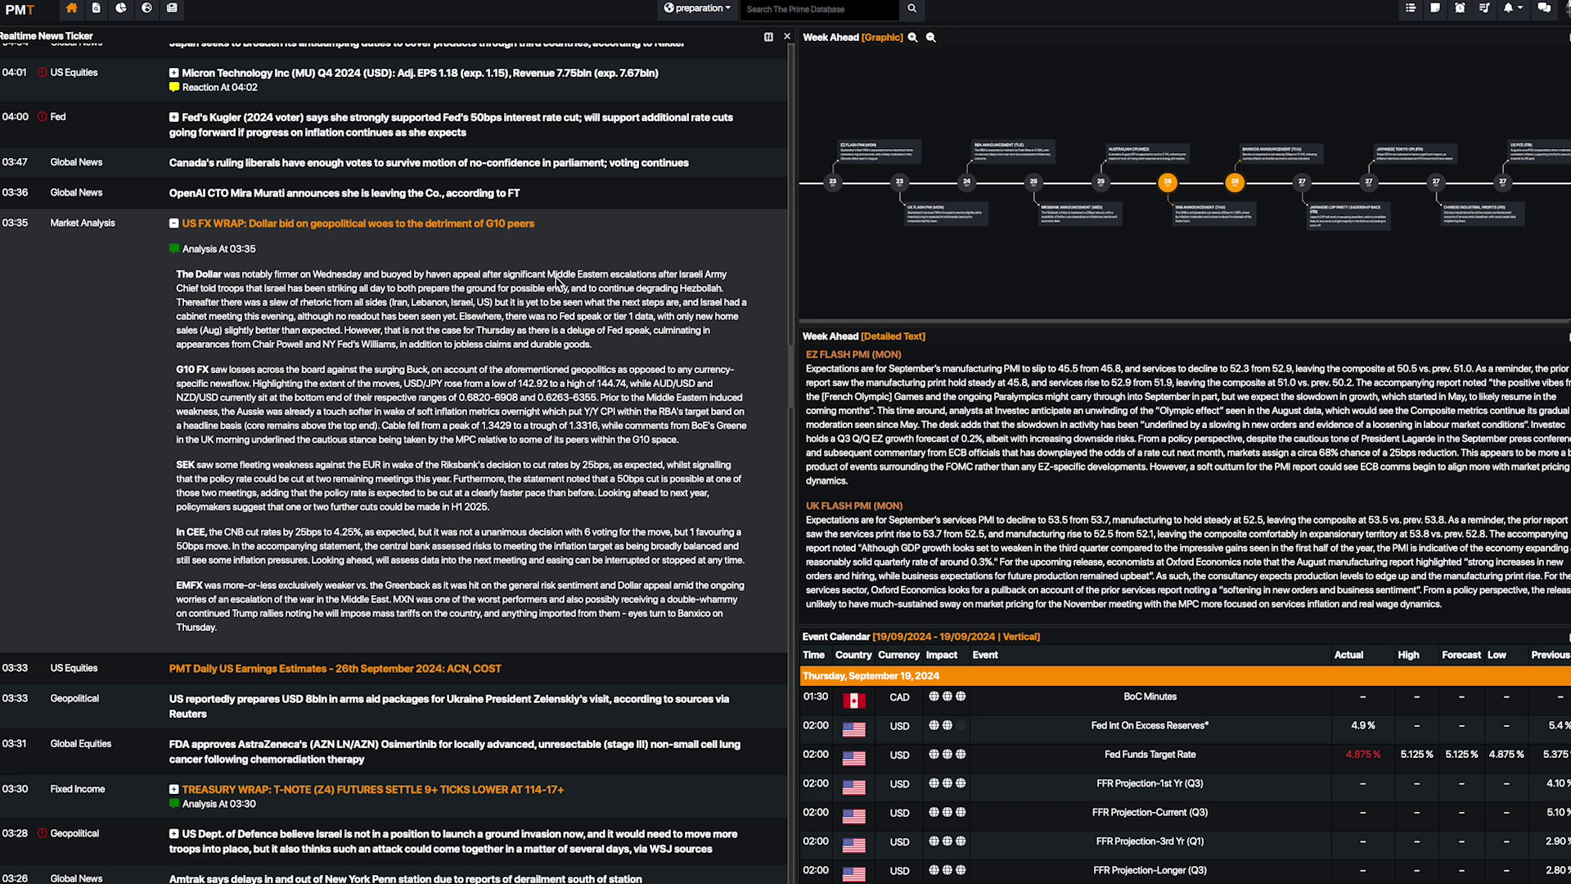
left_click_drag(549, 277, 660, 287)
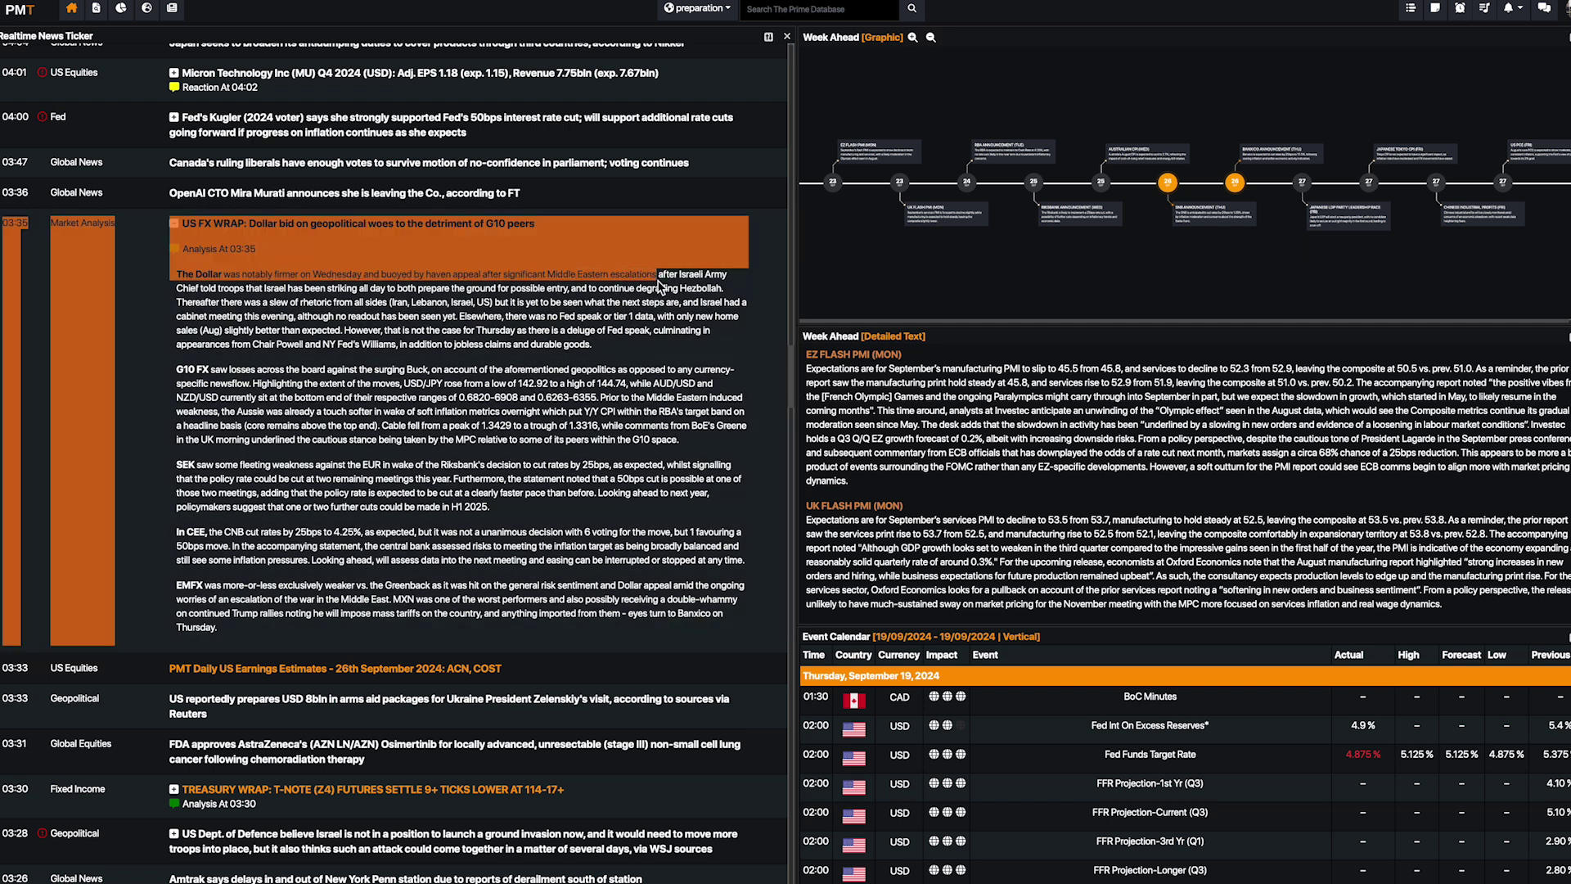
left_click(659, 284)
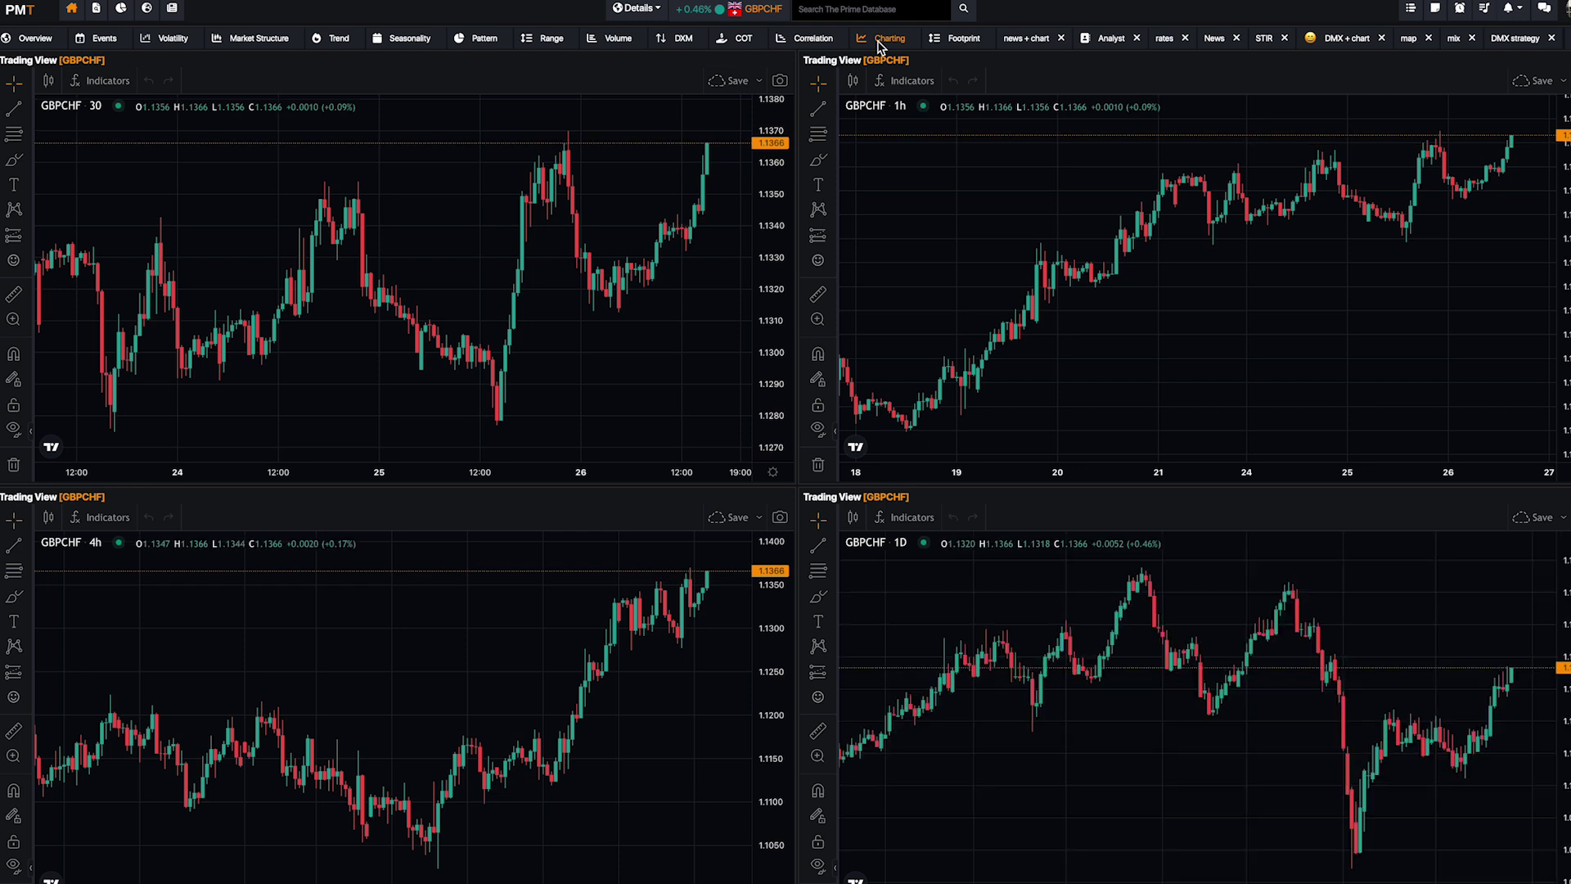
Step: Collapse the US FX WRAP item and highlight the start of the 14:45 geopolitical headline about a ceasefire green light
left_click_drag(761, 136, 772, 261)
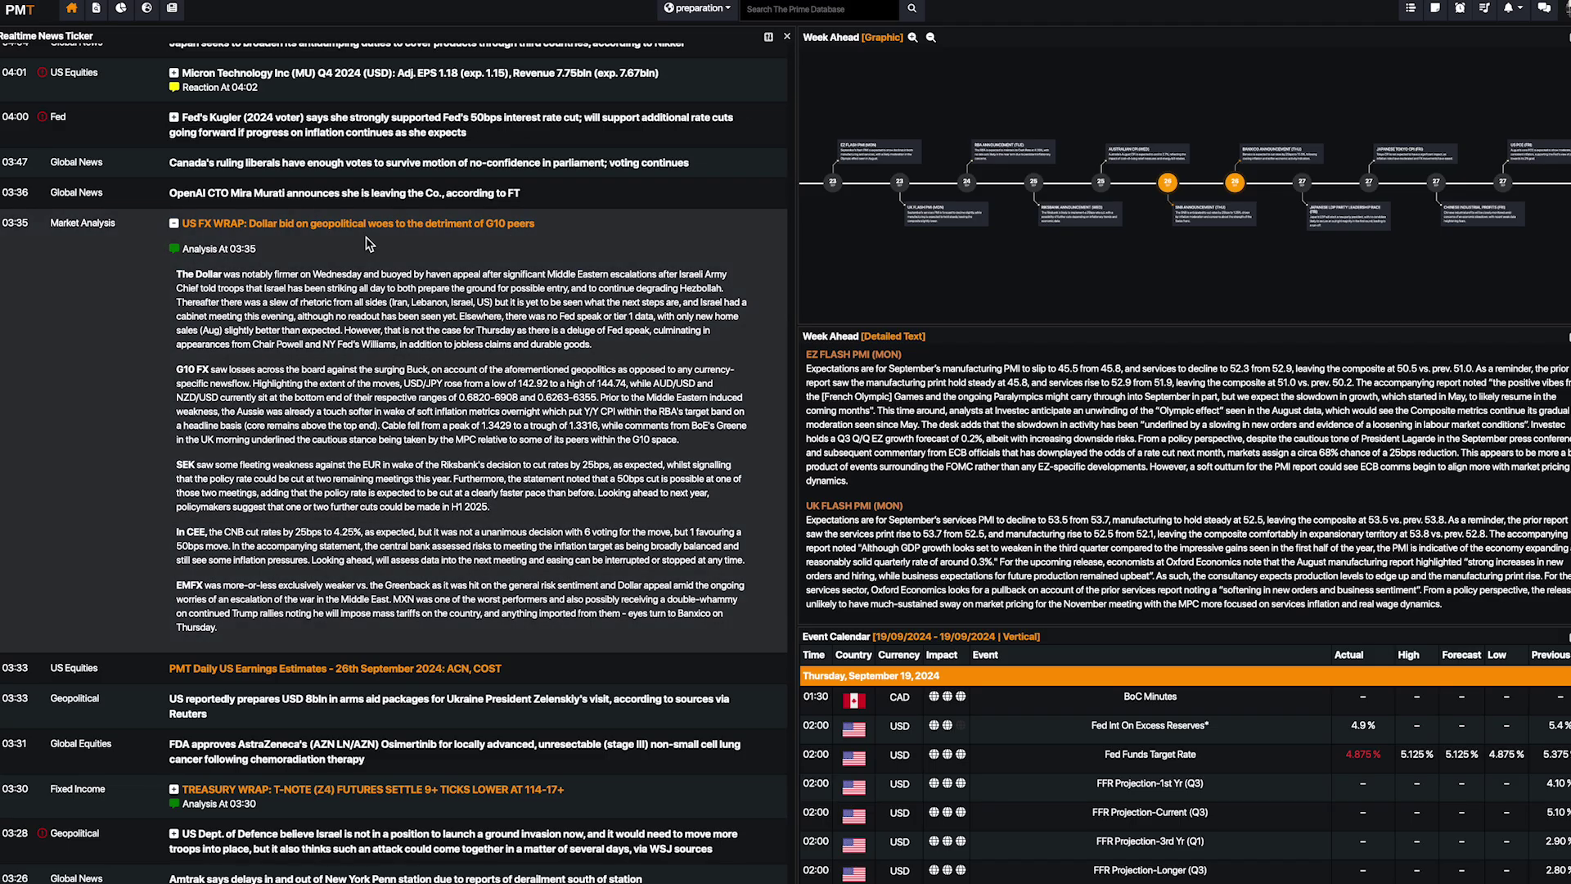
left_click(256, 223)
scroll(258, 228, "up", 15)
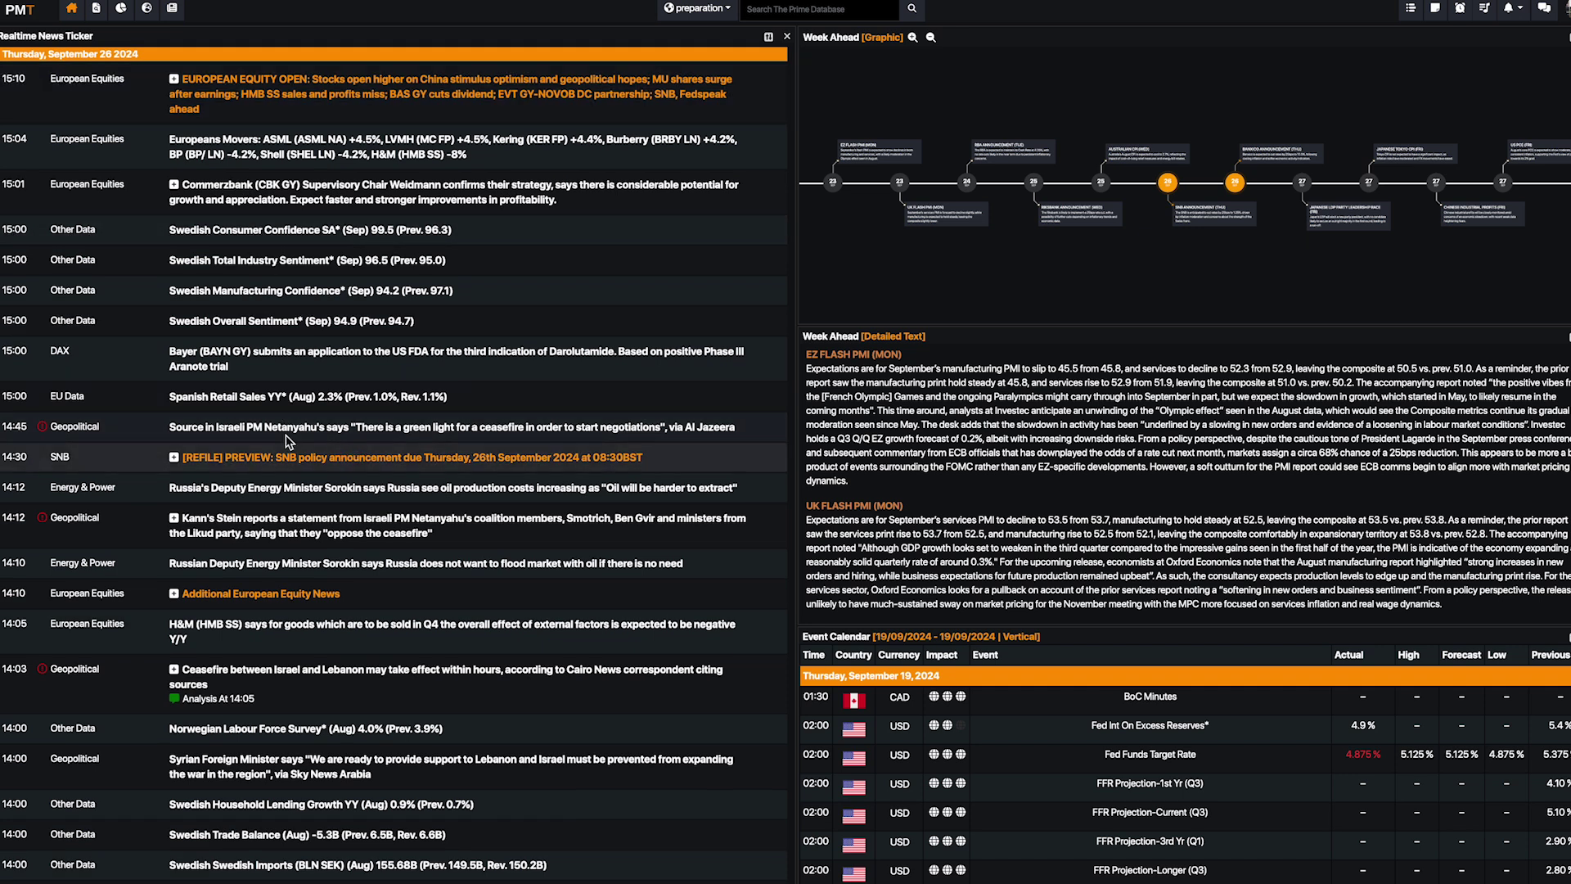
left_click_drag(168, 431, 352, 430)
left_click(352, 431)
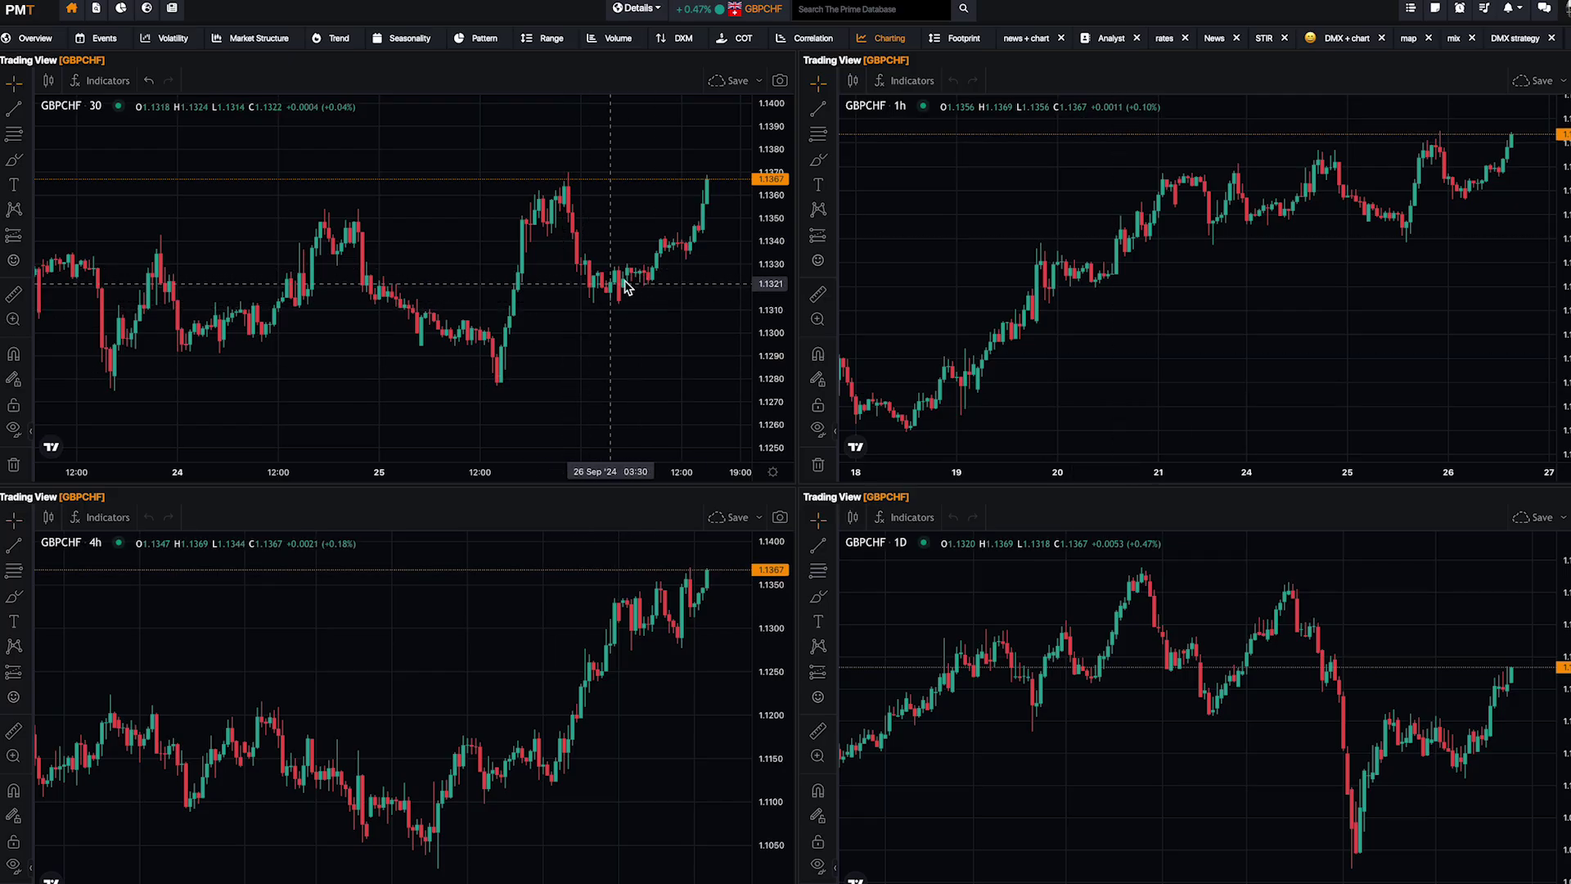
Step: Place a long position on the 30-minute GBPCHF chart with entry 1.1324, target 1.1378 and stop 1.1305, extended past the latest candle
scroll(635, 315, "up", 2)
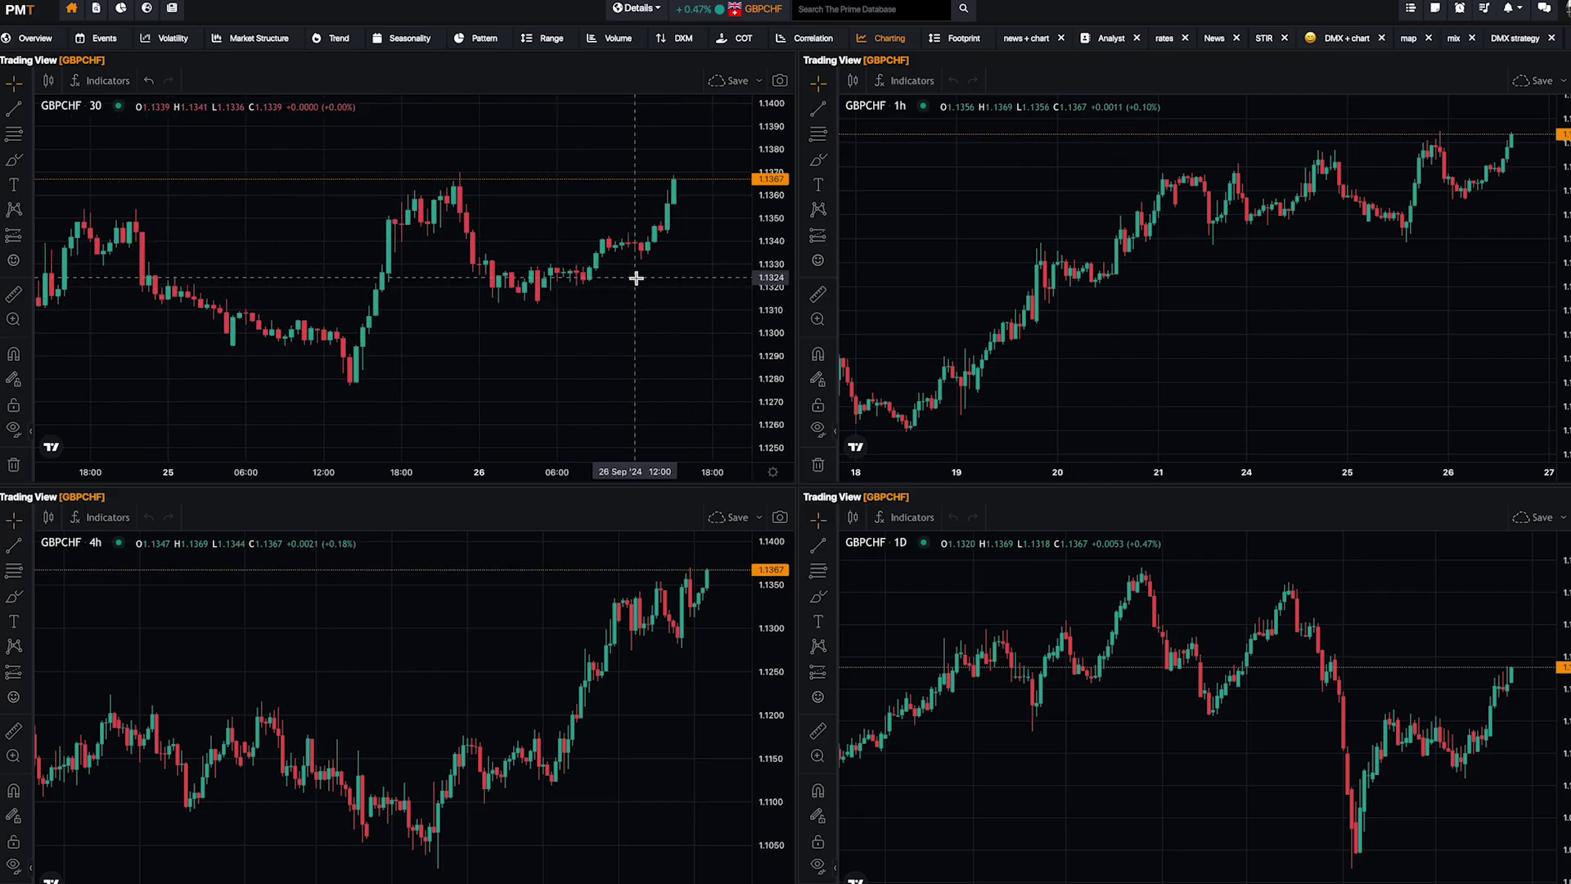
left_click(27, 237)
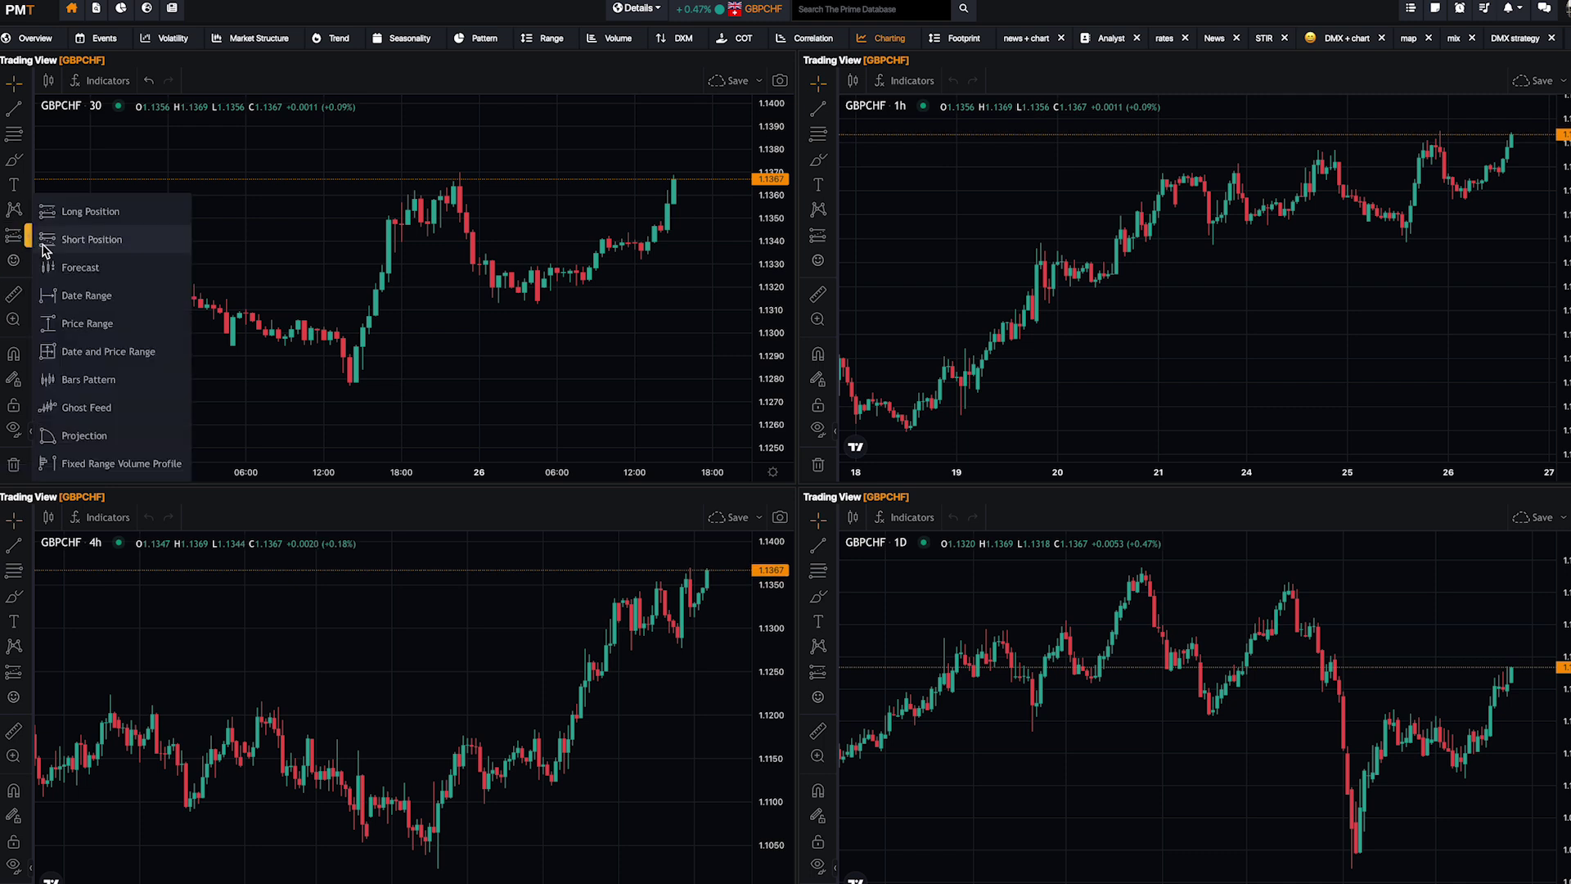
left_click(90, 213)
left_click(577, 278)
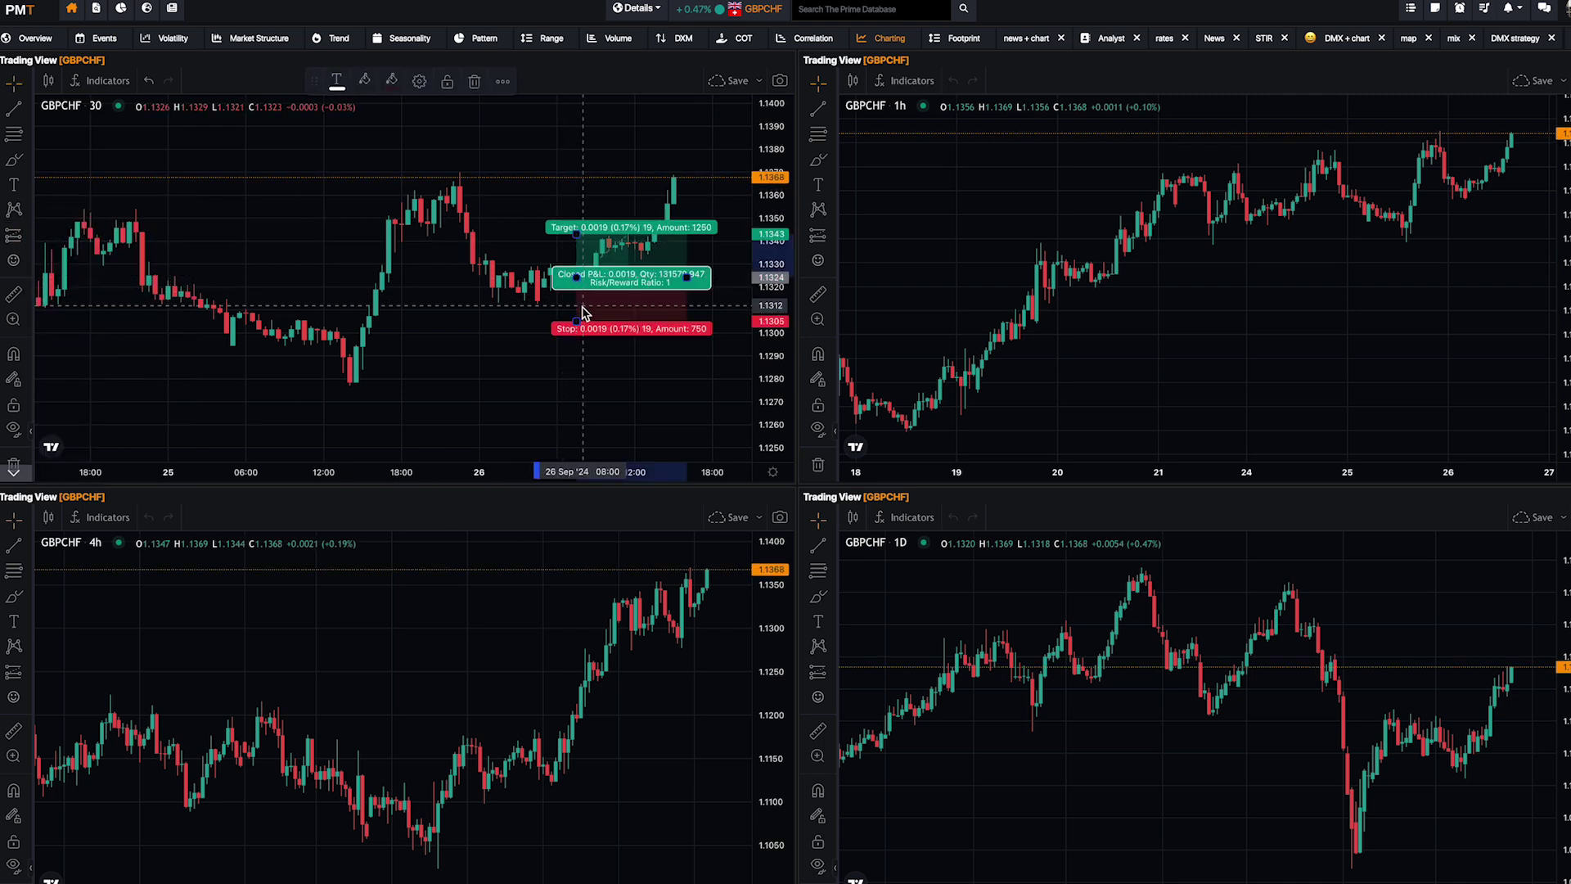
left_click_drag(577, 235, 577, 153)
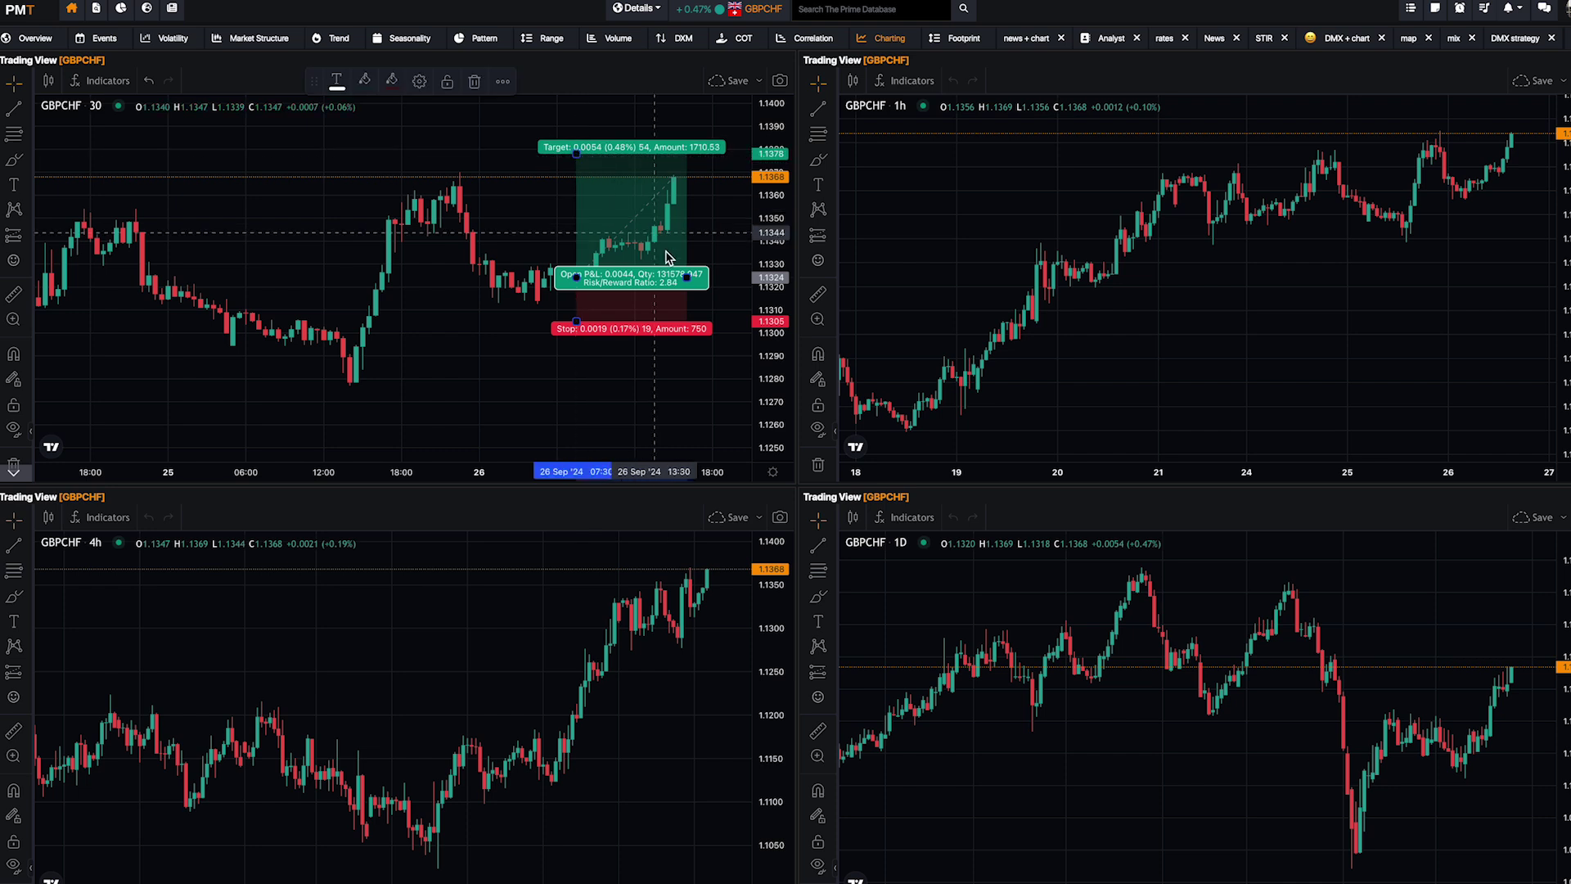
left_click_drag(686, 279, 719, 279)
left_click(556, 245)
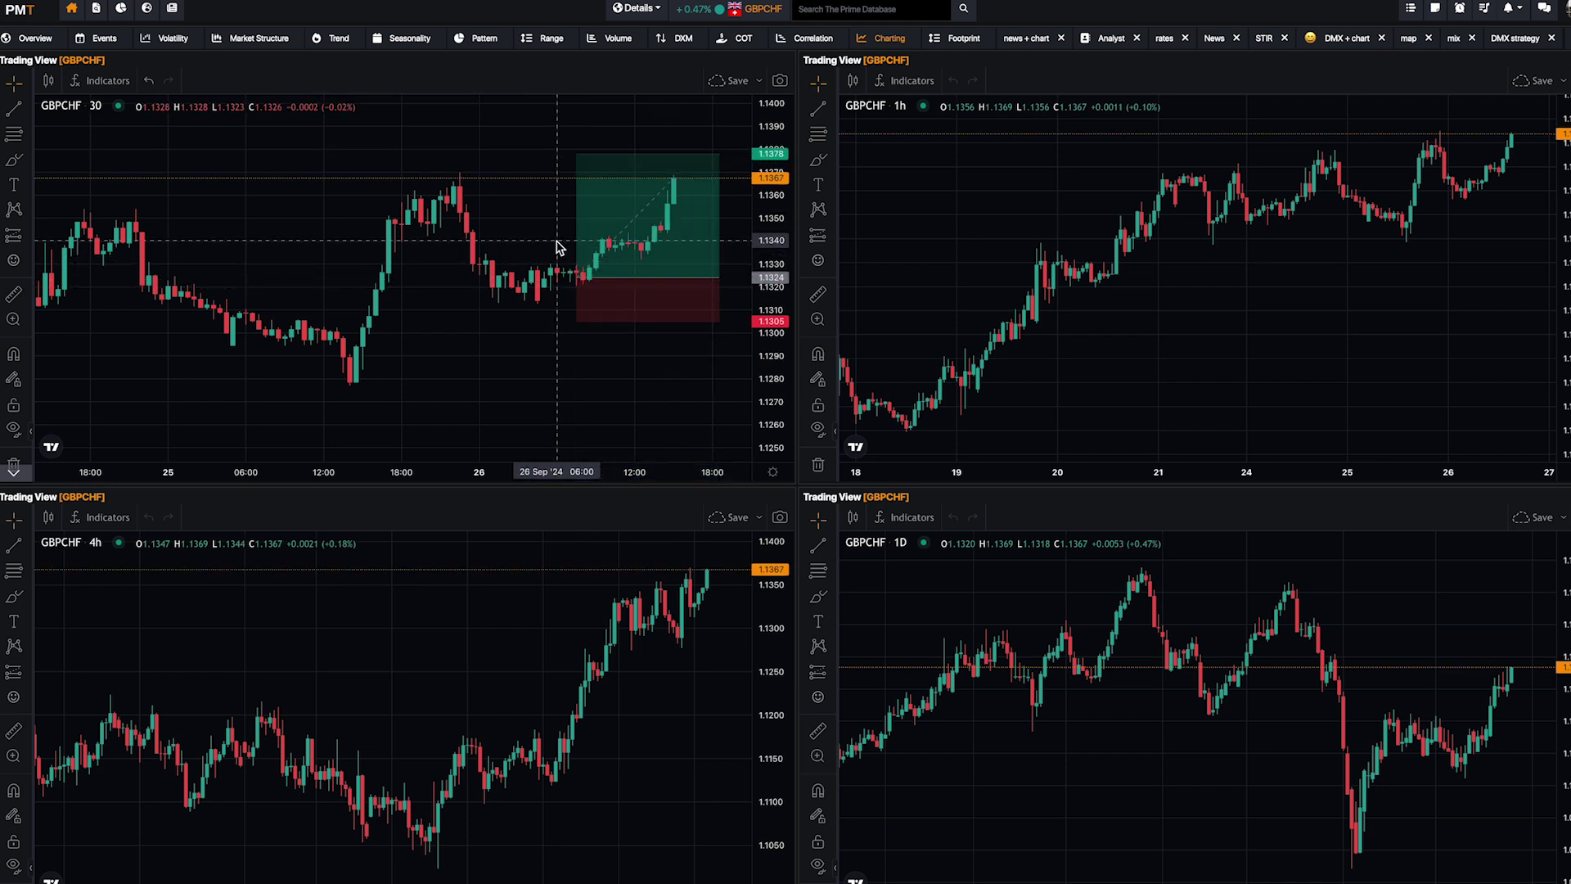
scroll(638, 246, "up", 3)
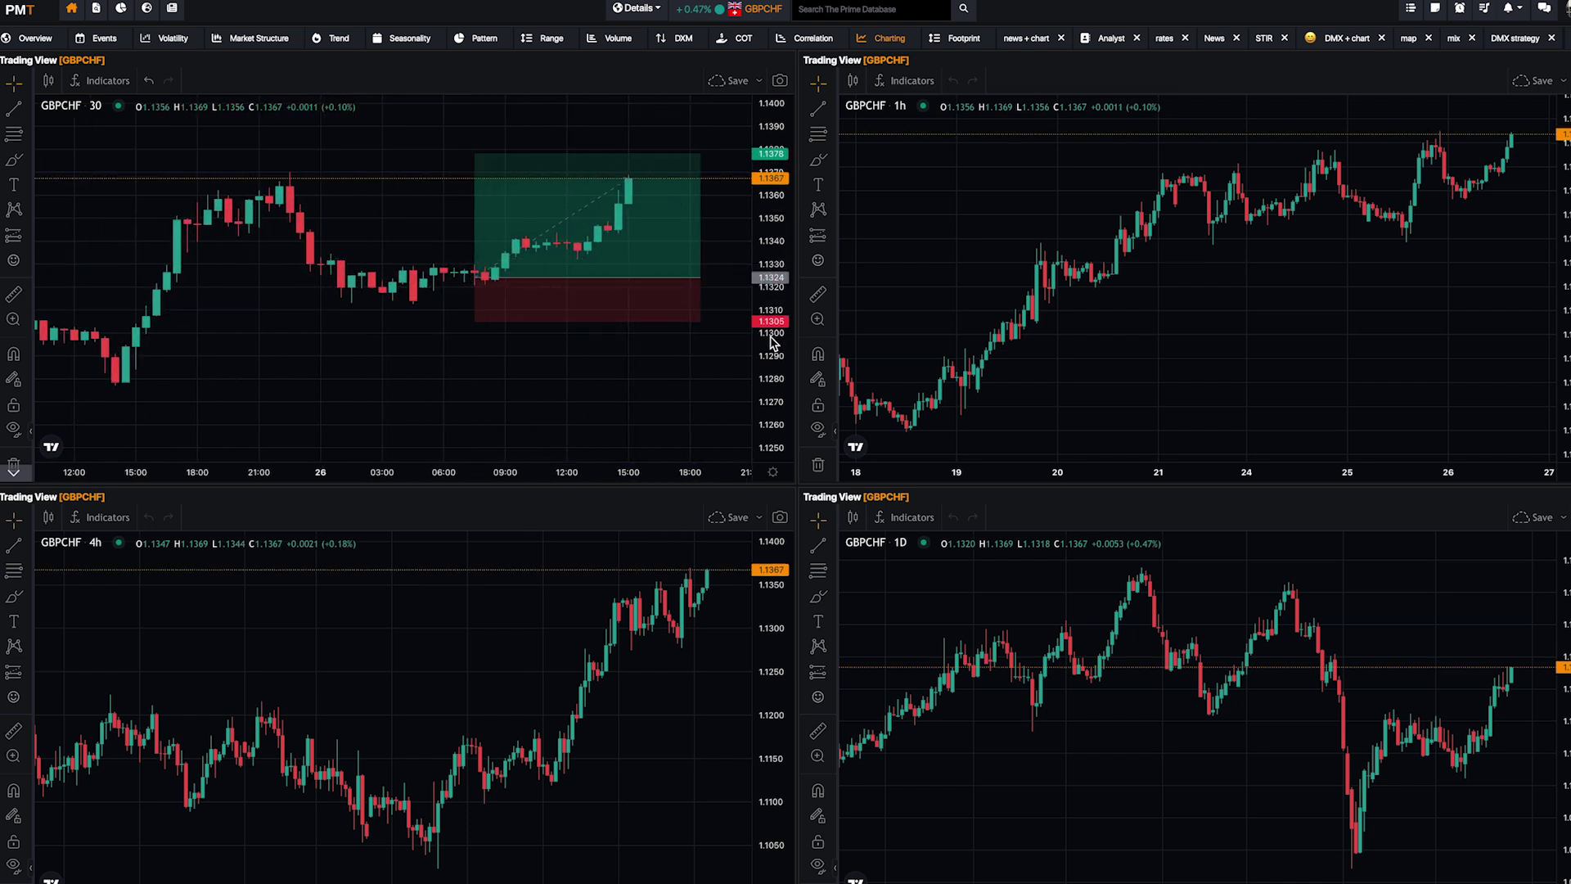
left_click_drag(773, 344, 773, 315)
left_click_drag(737, 232, 722, 337)
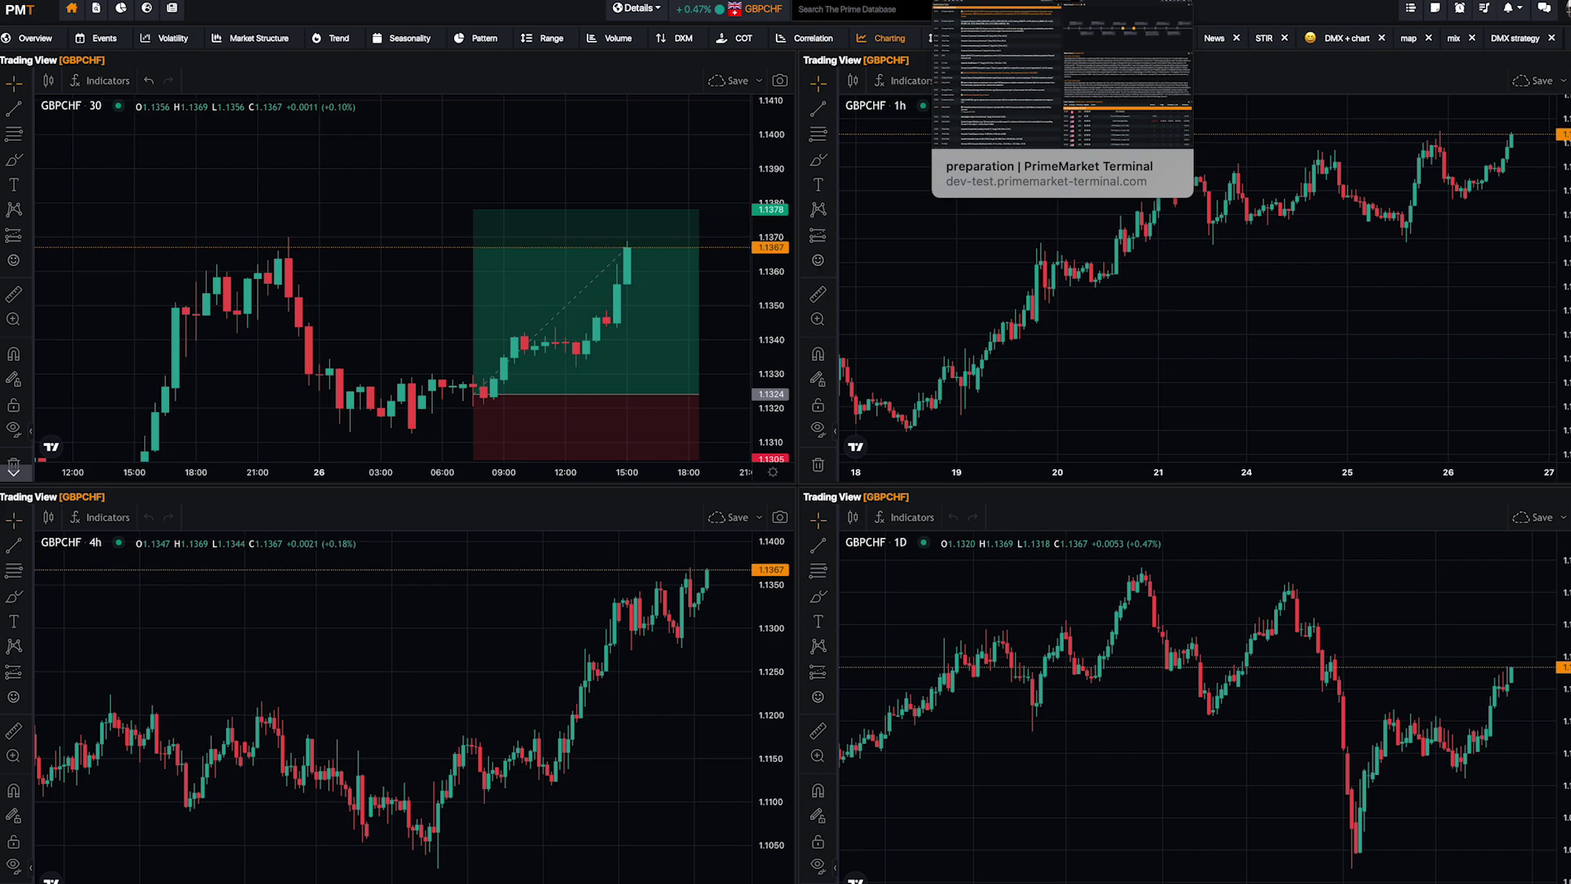
Step: Review the realtime news ticker, expanding the Star Entertainment analysis and the Worthington Steel reaction
left_click(1061, 2)
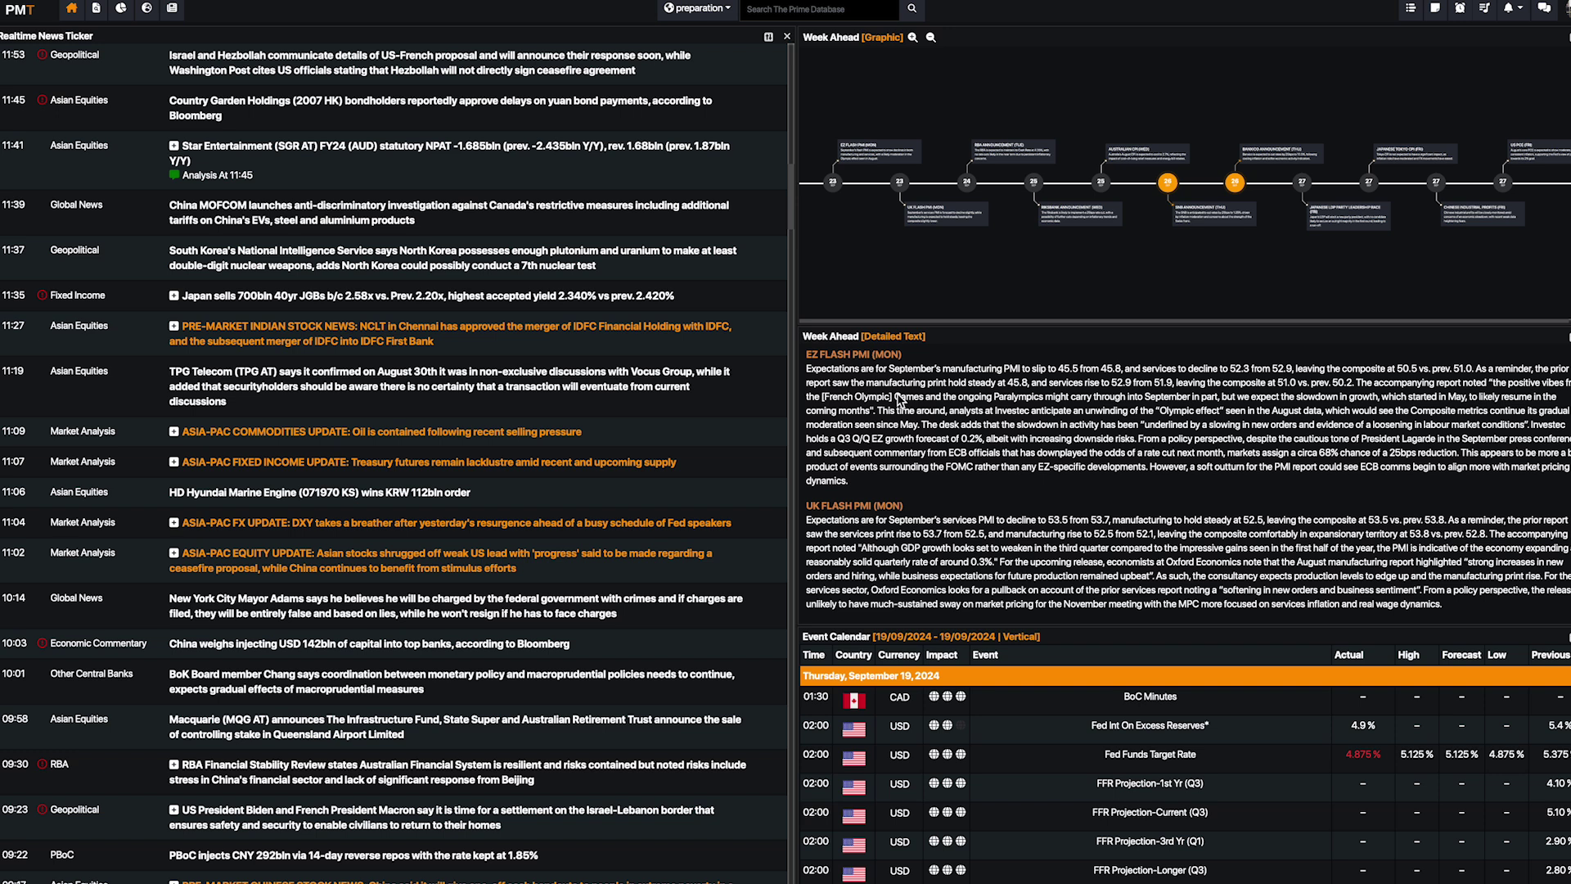
left_click(190, 175)
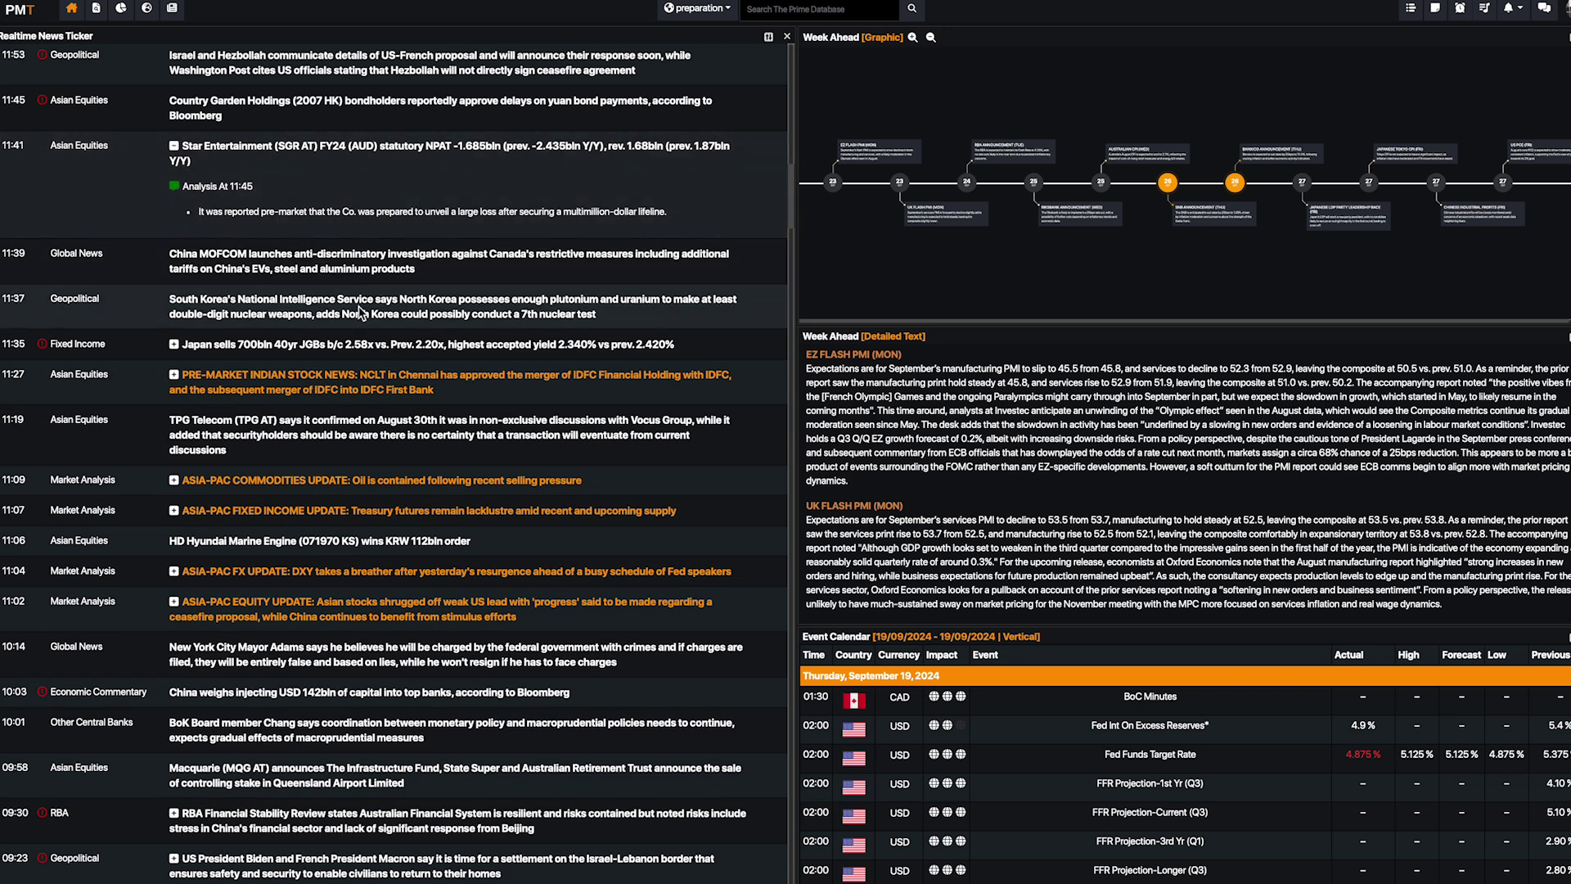
scroll(442, 507, "down", 10)
scroll(441, 513, "down", 10)
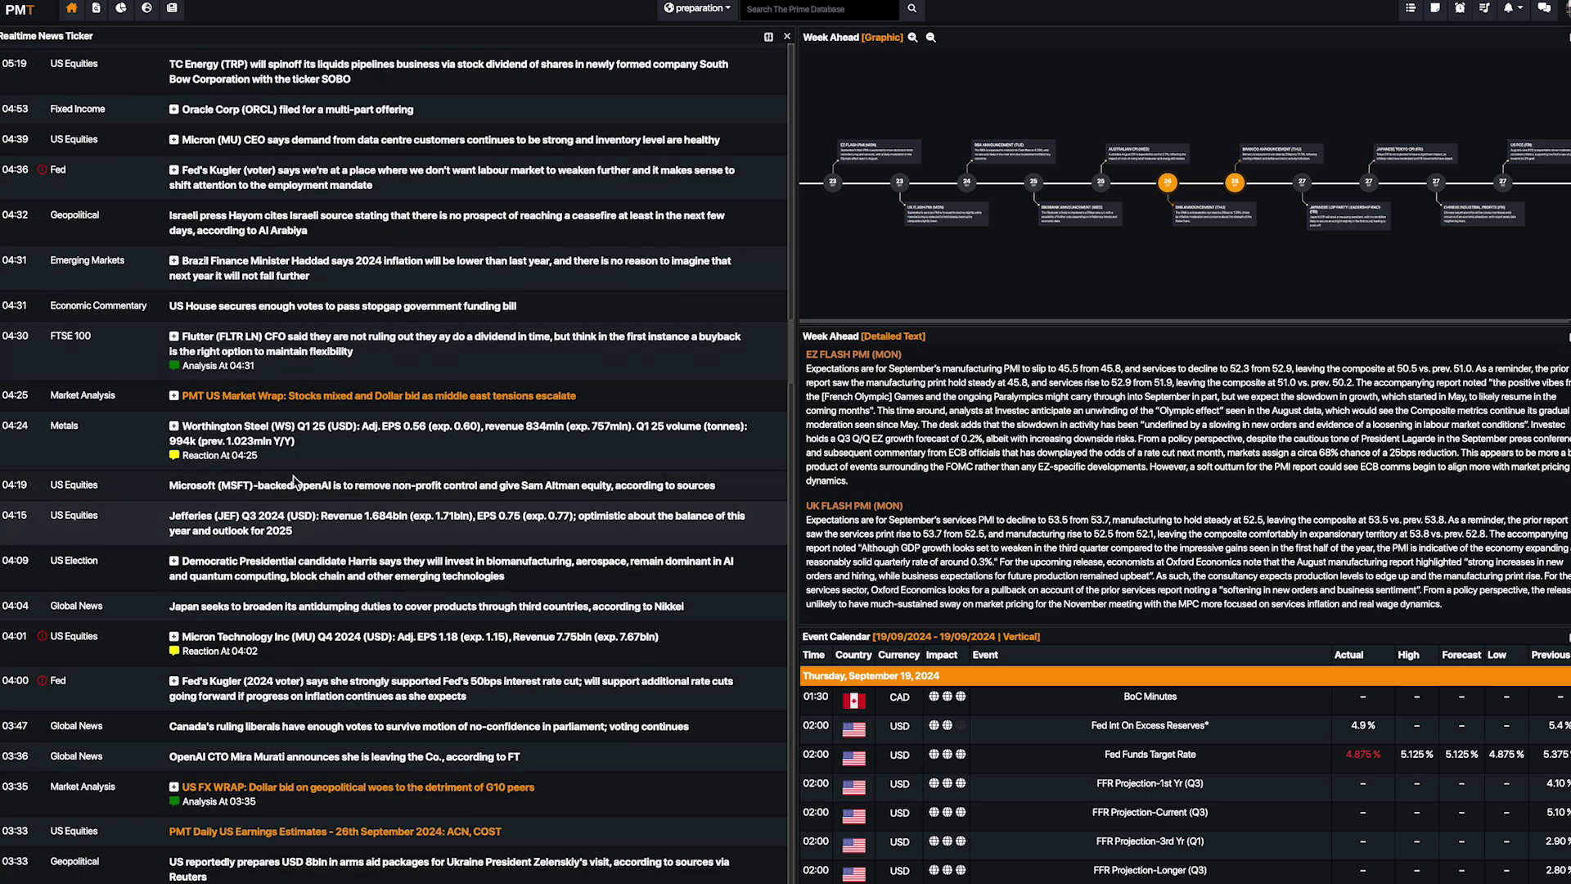
left_click(255, 435)
scroll(354, 501, "up", 20)
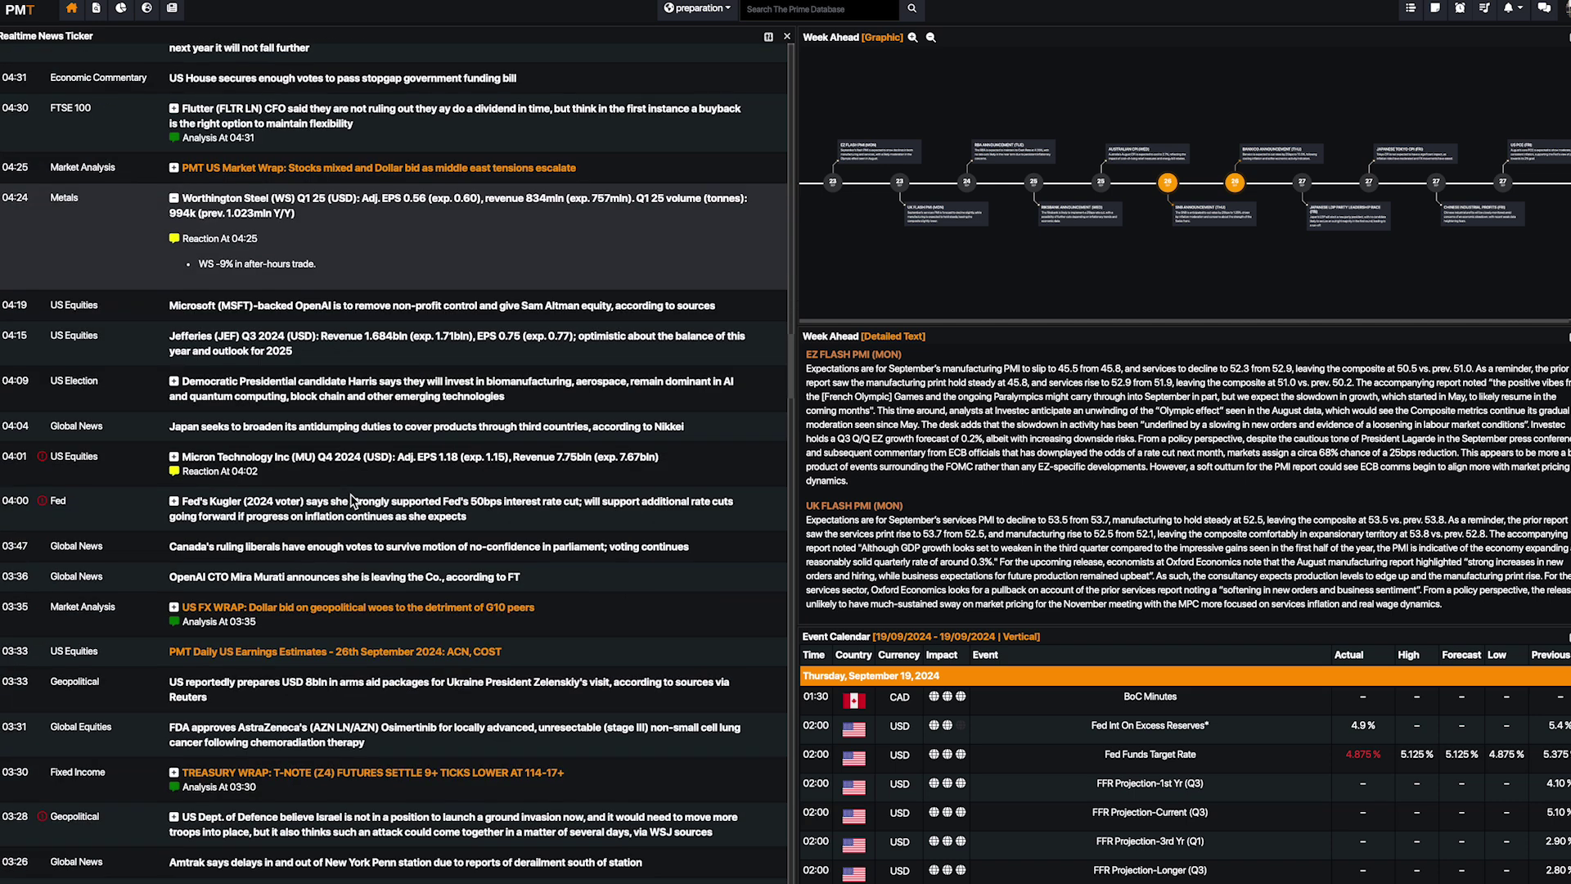
Step: Open the research section and read the Goldman Sachs Global Markets Daily report on the UST buyer mix
left_click(97, 10)
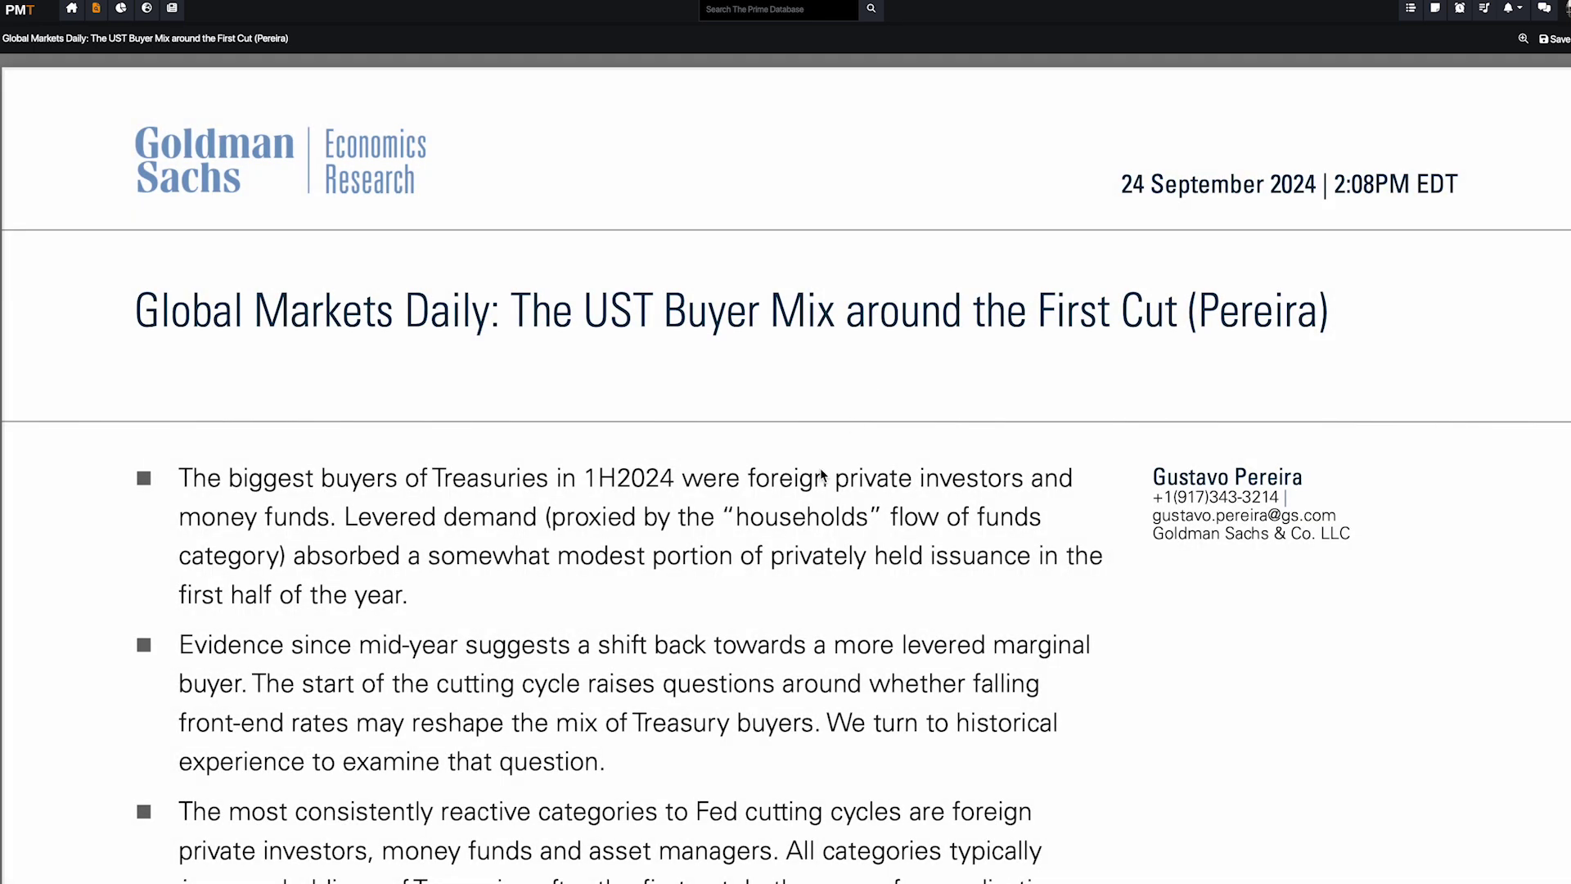
scroll(818, 565, "down", 8)
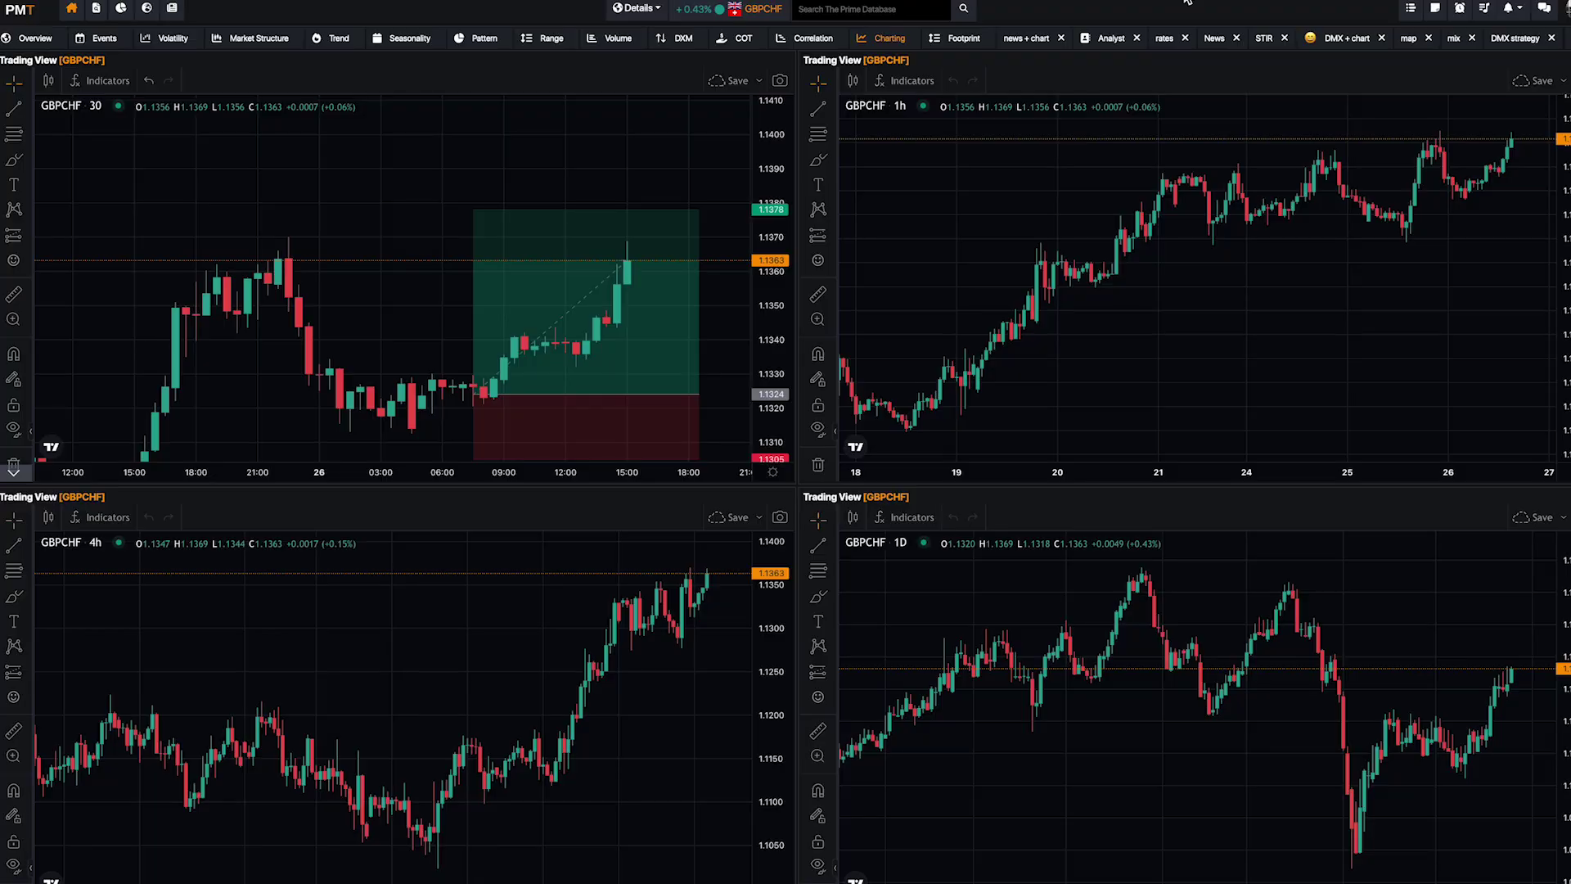
Step: Draw a rising trend line on the 1h GBPCHF chart from the 19 Sep 06:00 low to 26 Sep 23:00, under the 25 Sep lows
left_click(18, 112)
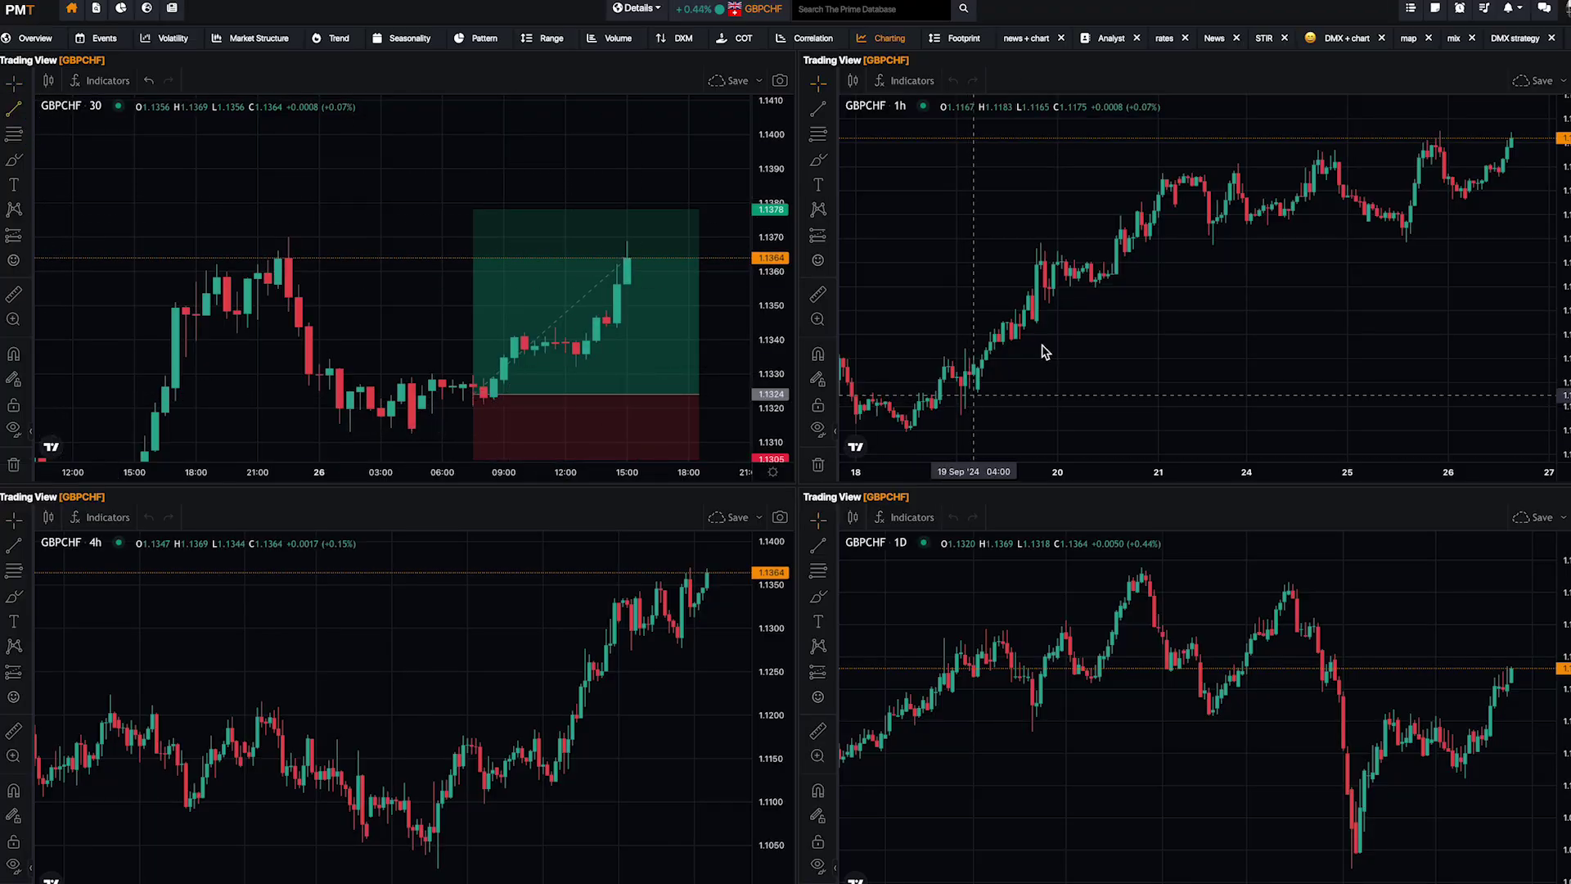
left_click(821, 109)
left_click(981, 393)
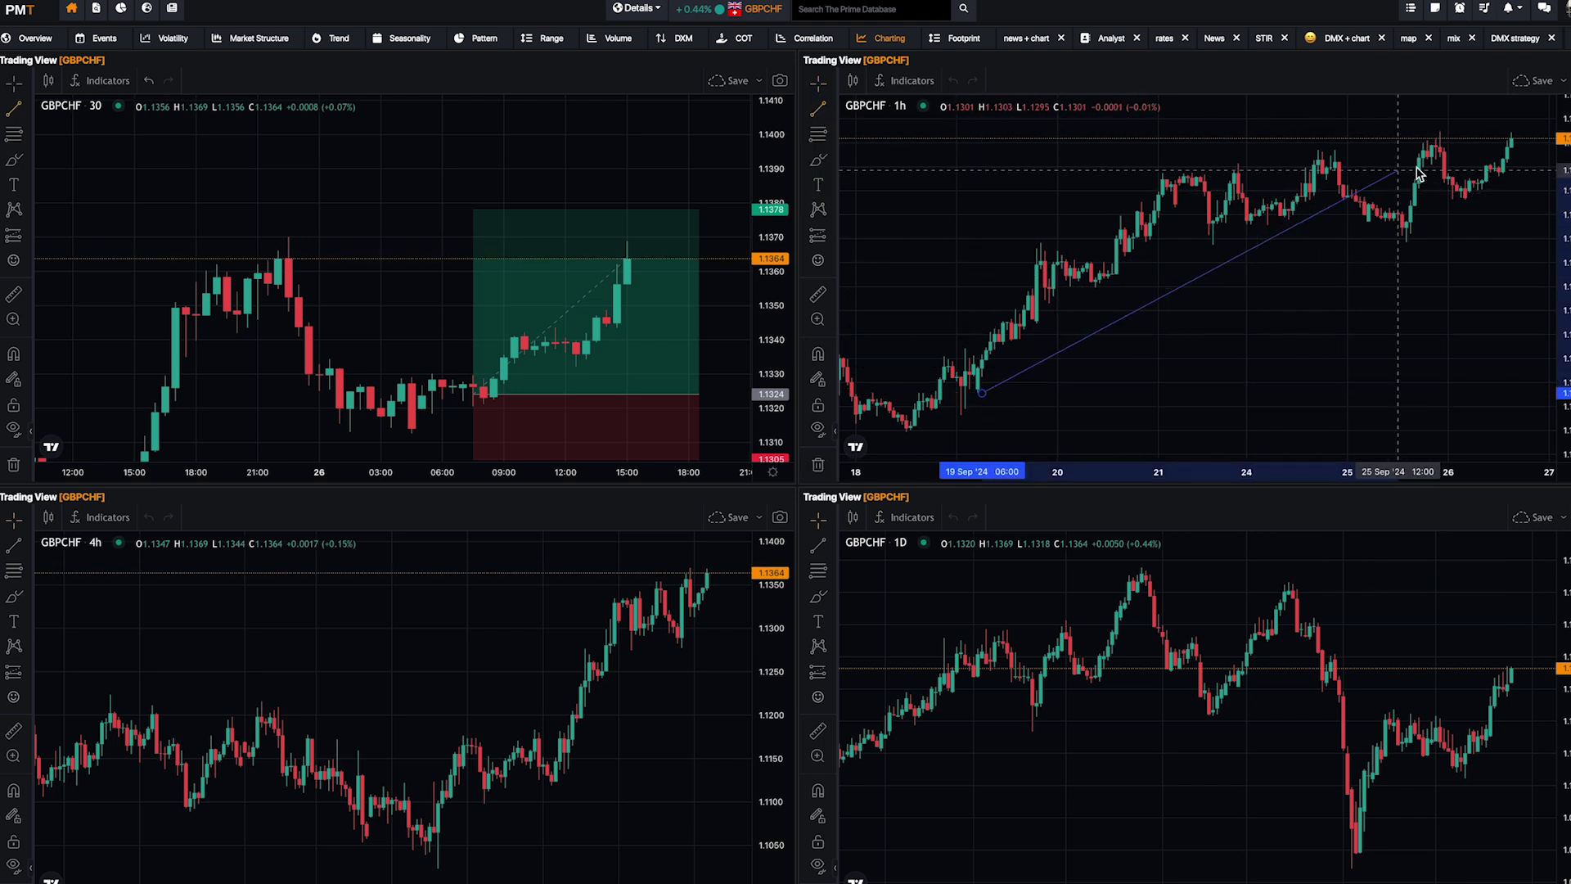
left_click(1555, 161)
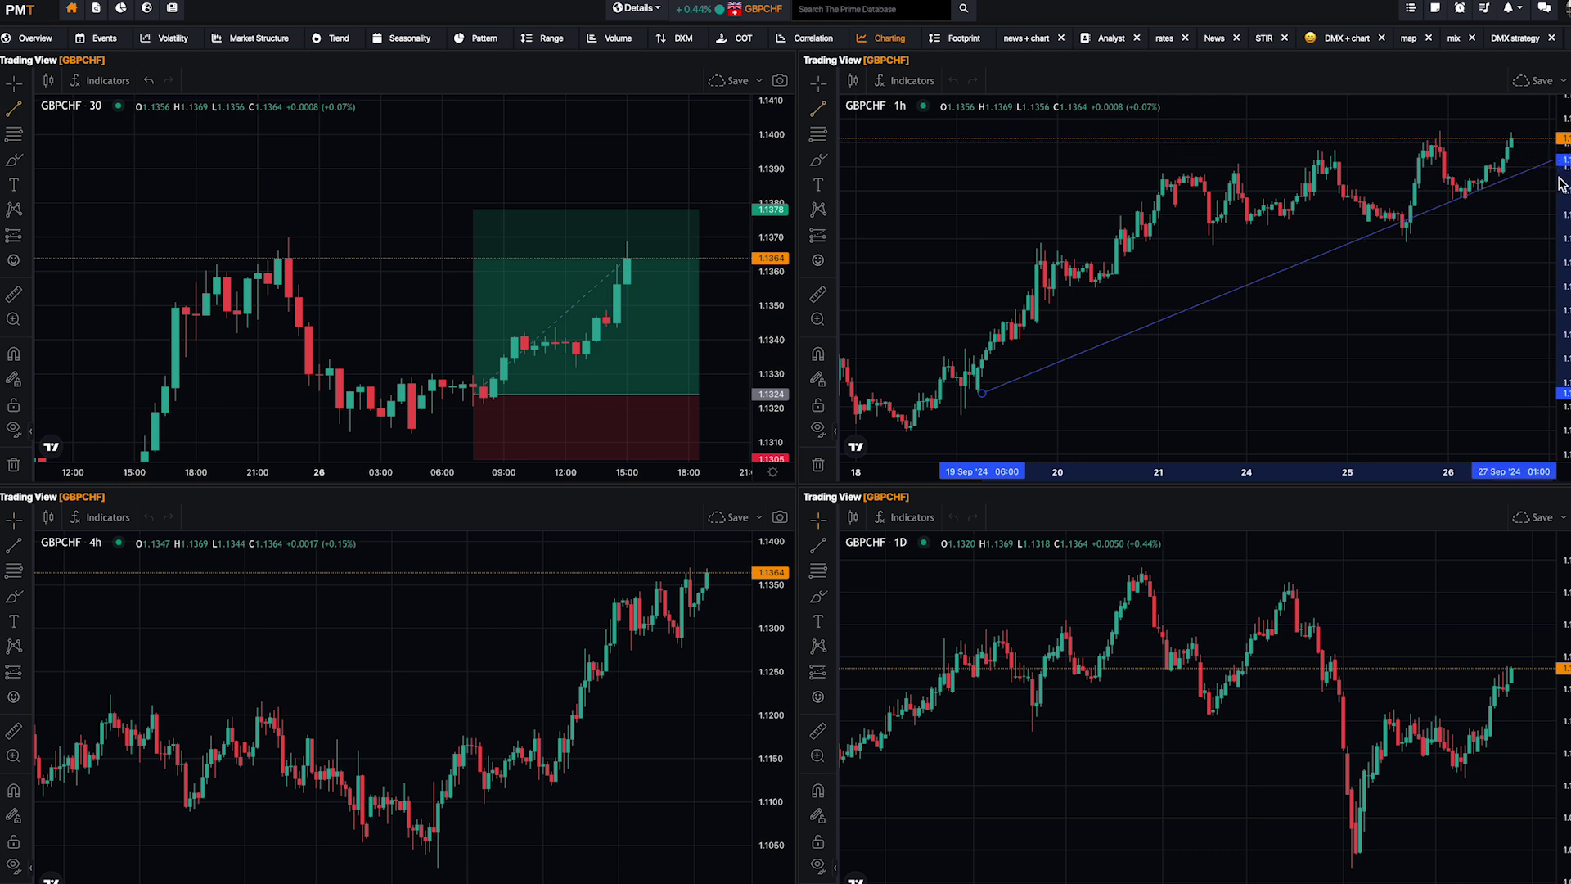
left_click(1544, 169)
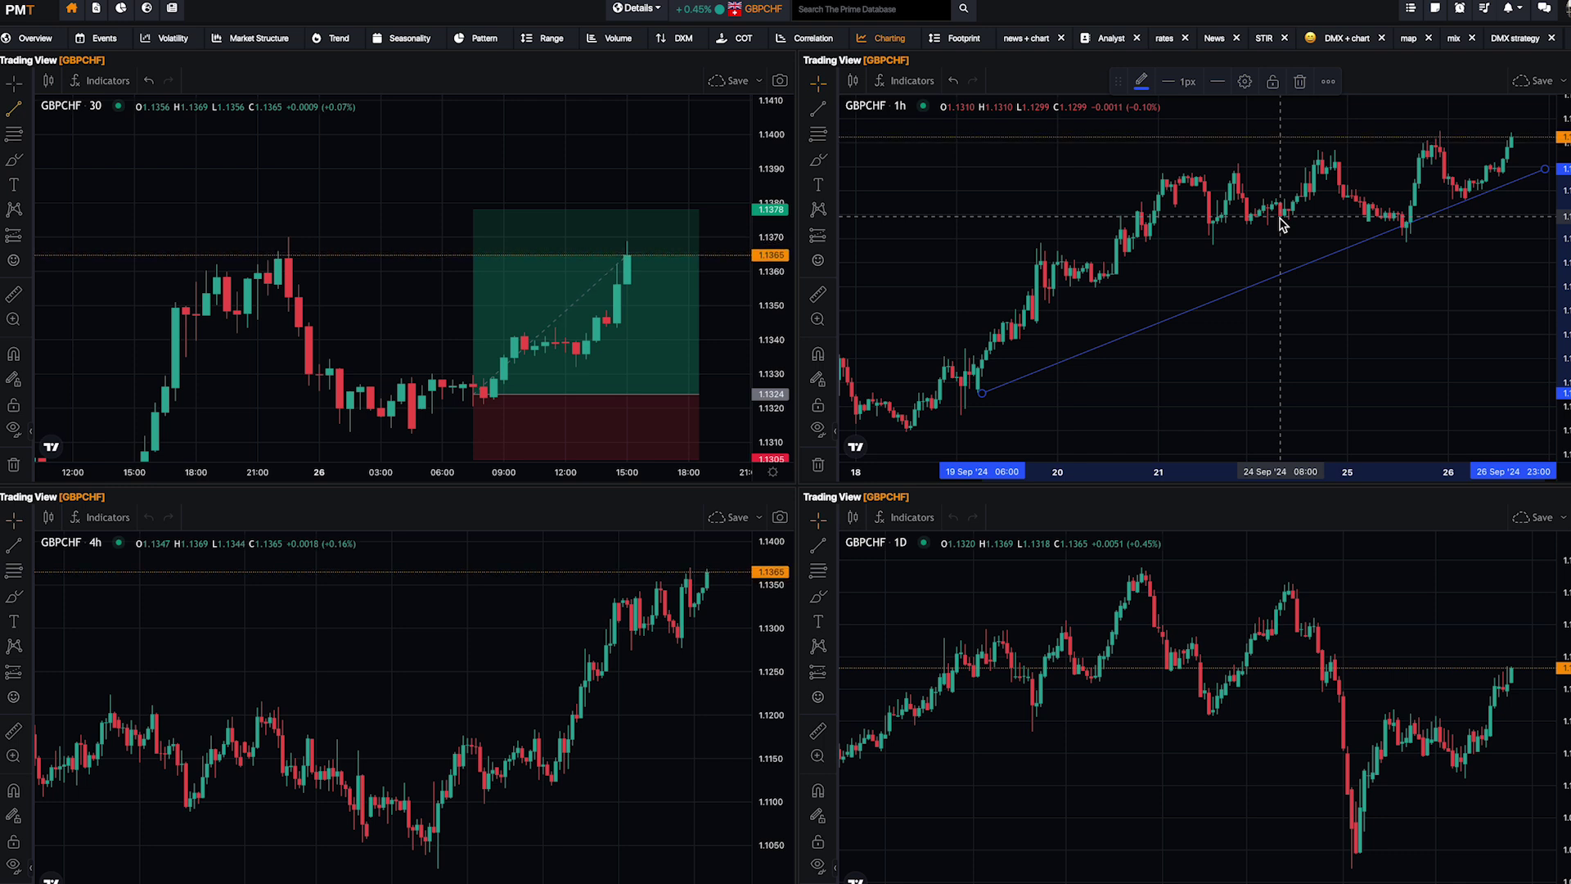
Step: Open the news + chart workspace for GBPCHF
left_click(1030, 38)
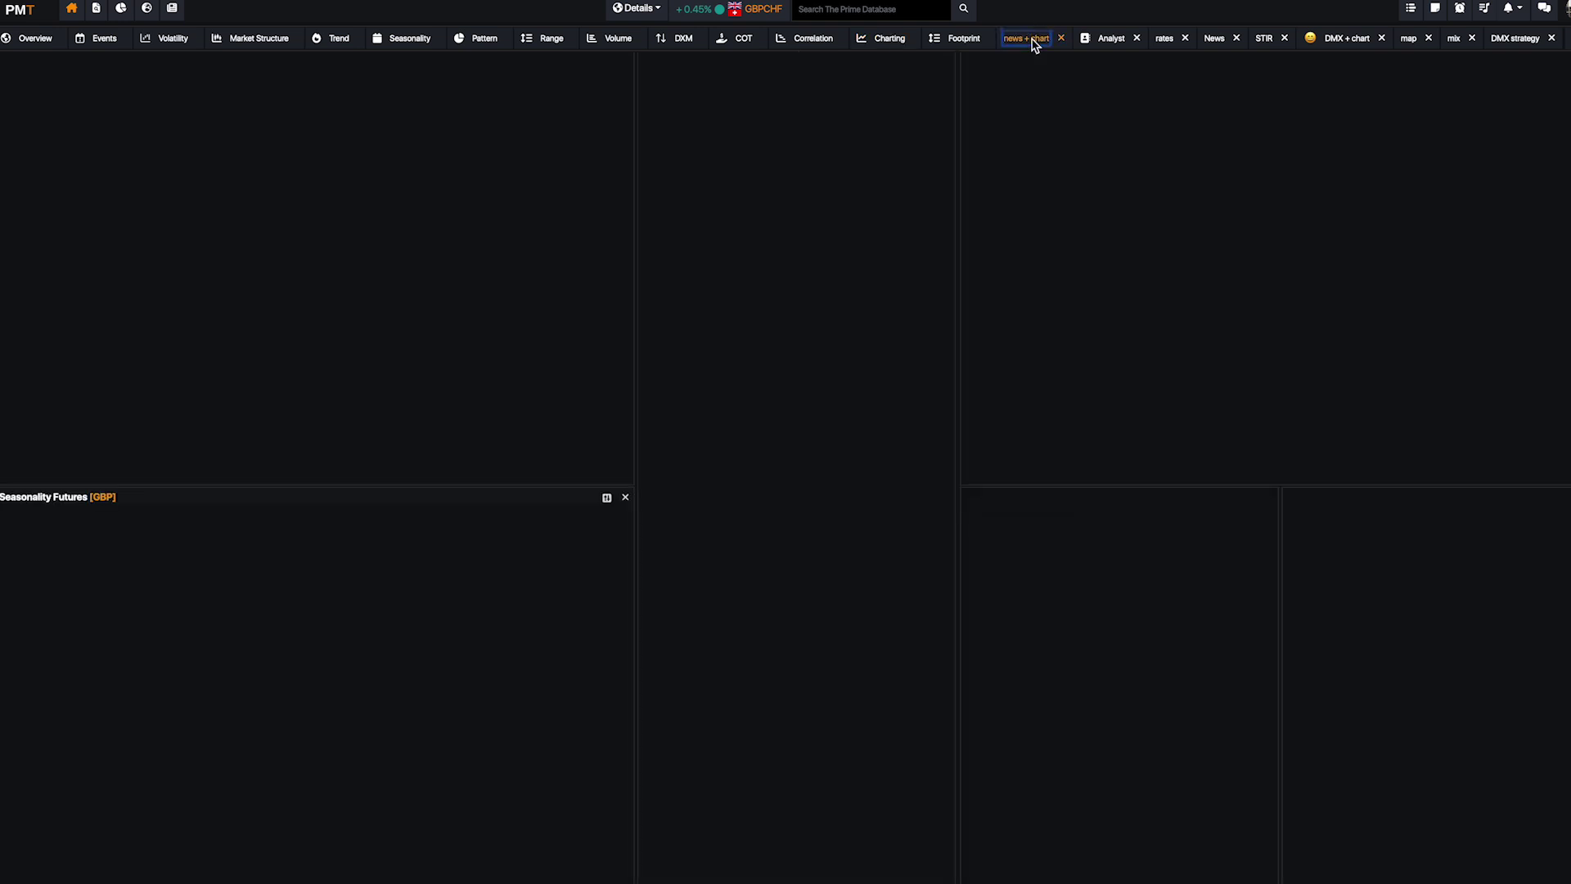